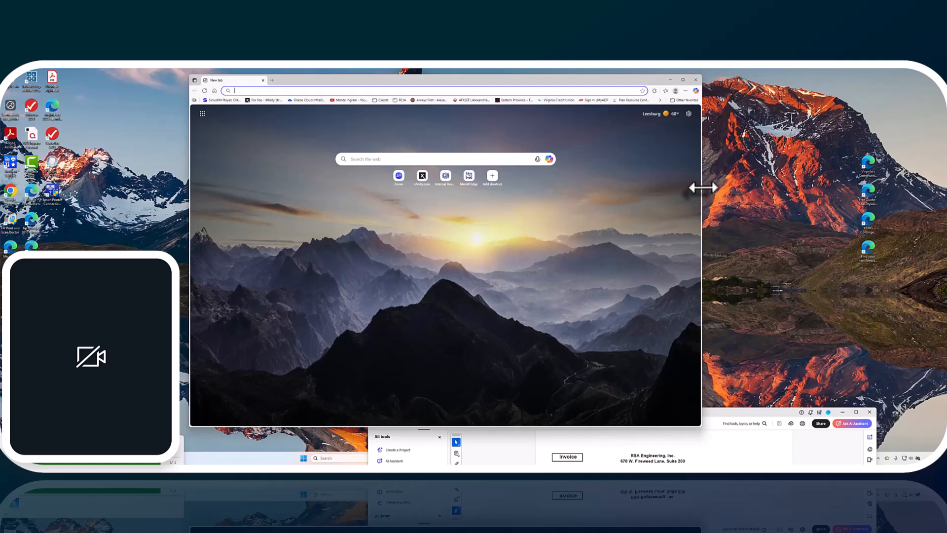
- Widen the browser window and open the sign-in page of ADP RUN
left_click_drag(700, 190, 837, 199)
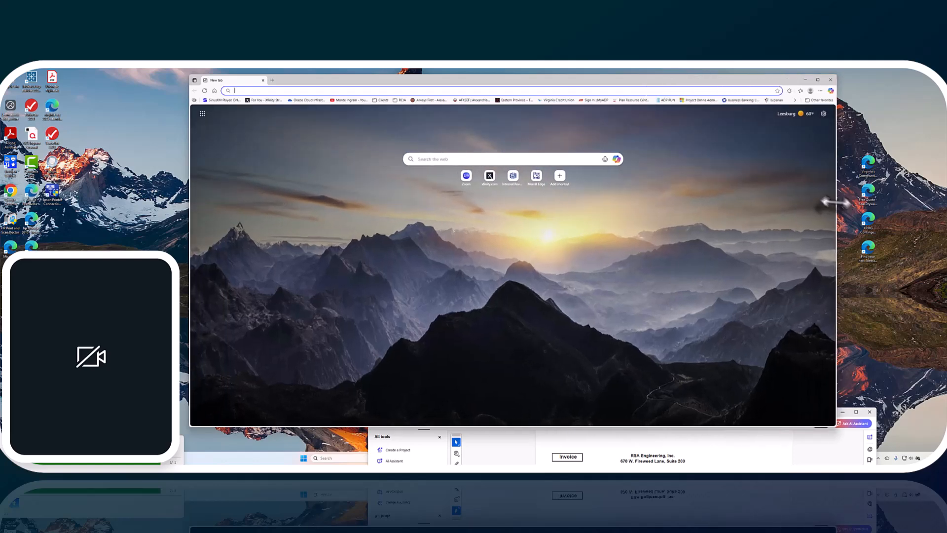
left_click(668, 100)
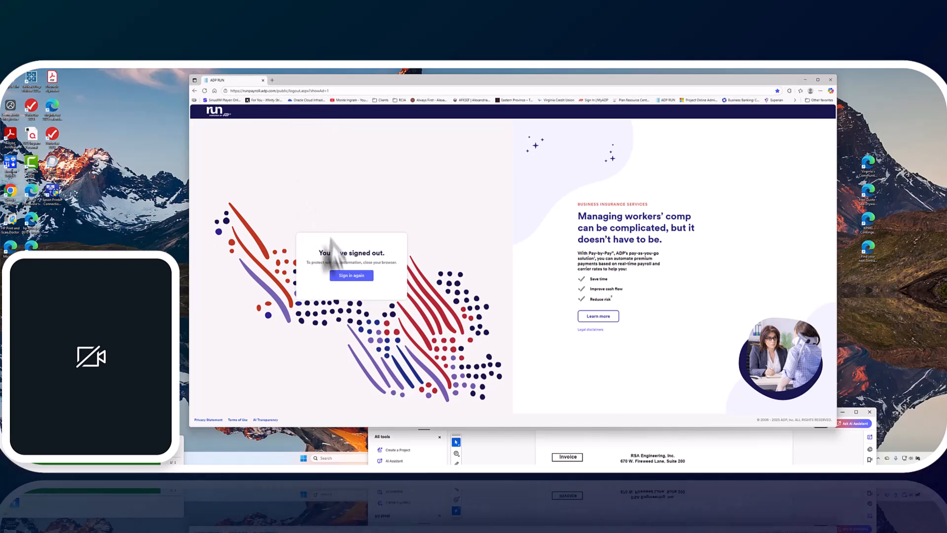
left_click(350, 275)
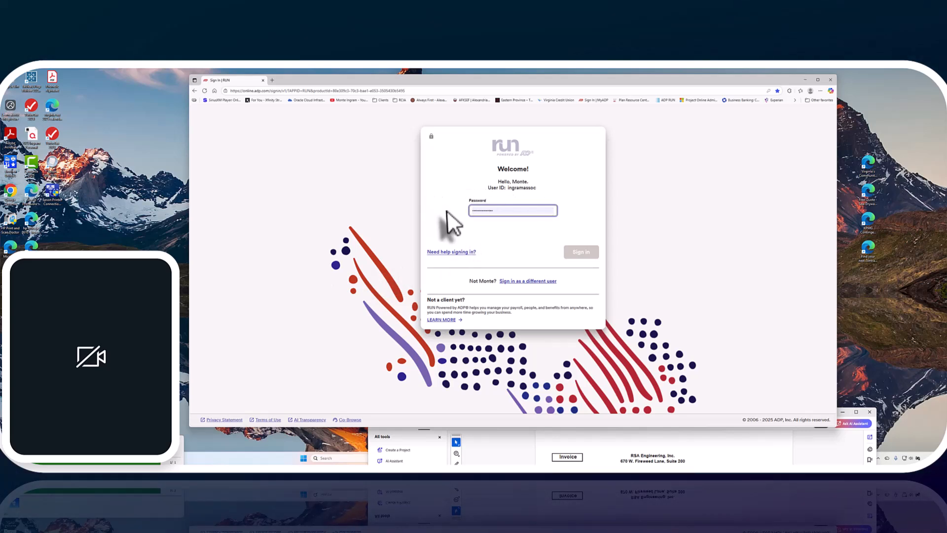
- Enter the account password, sign in to RUN and decline the browser's offer to update the saved password
left_click(499, 211)
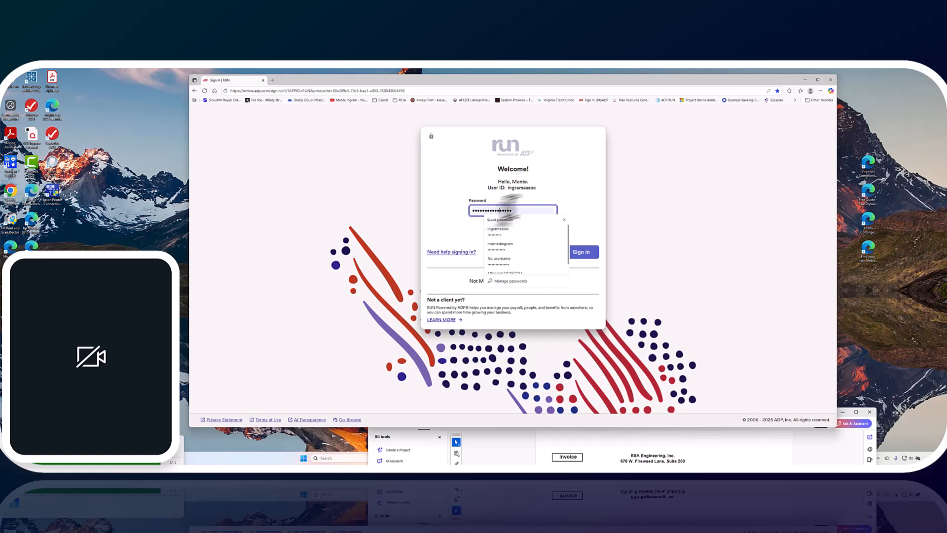
left_click(564, 182)
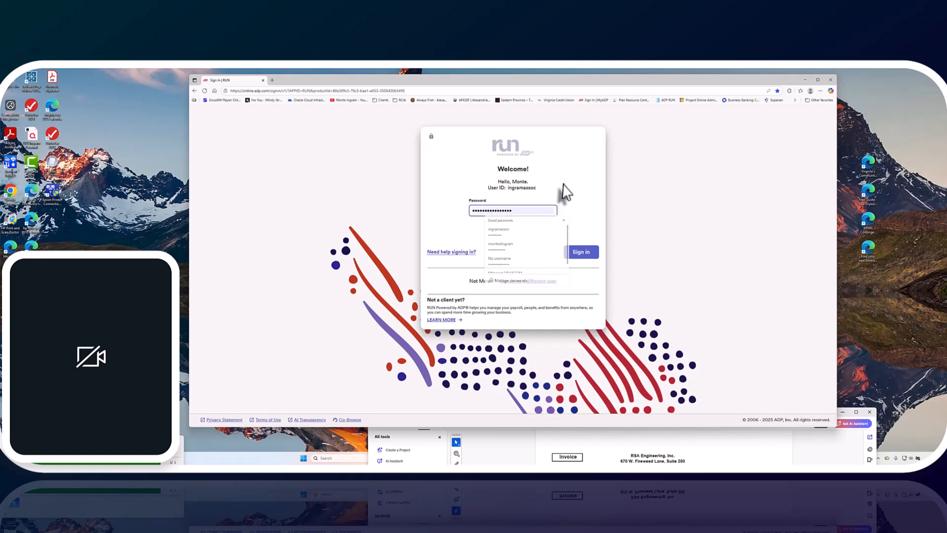
left_click(514, 211)
left_click(515, 235)
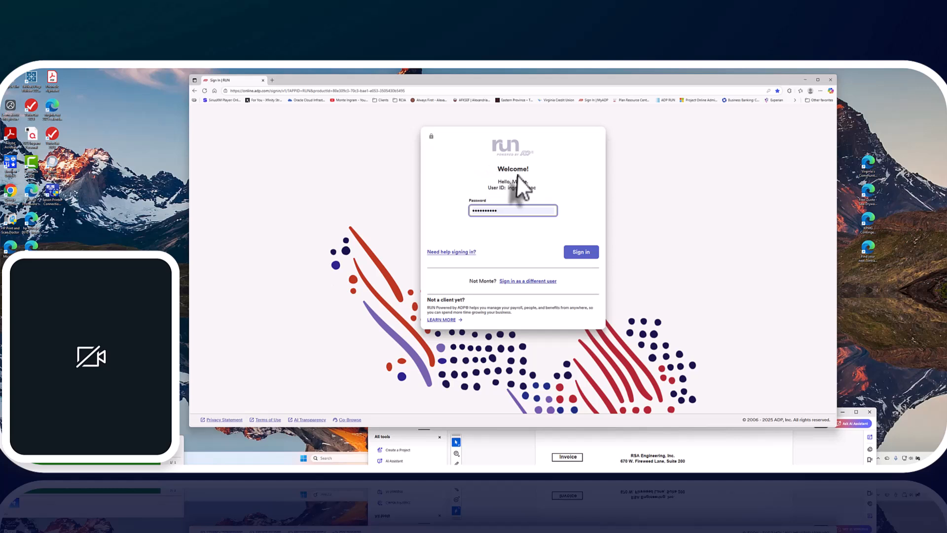
left_click(583, 253)
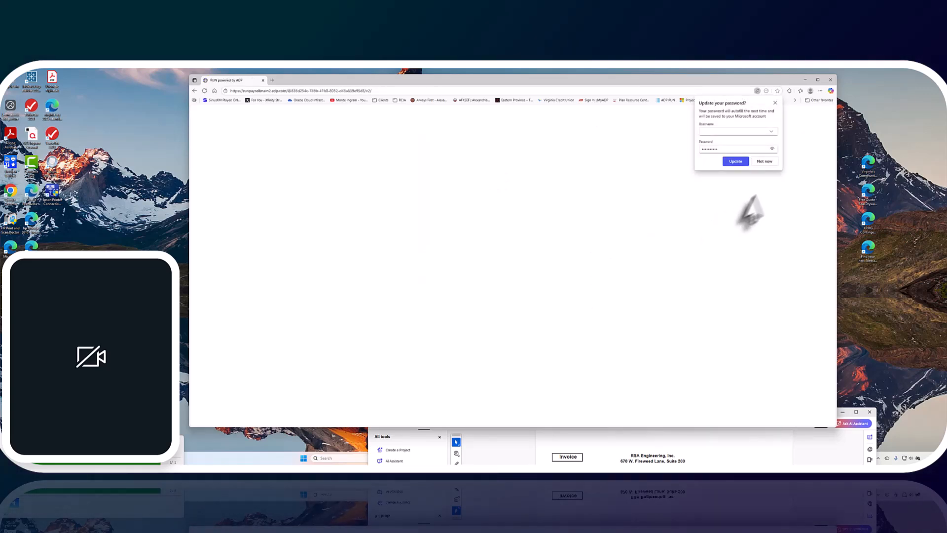
left_click(765, 162)
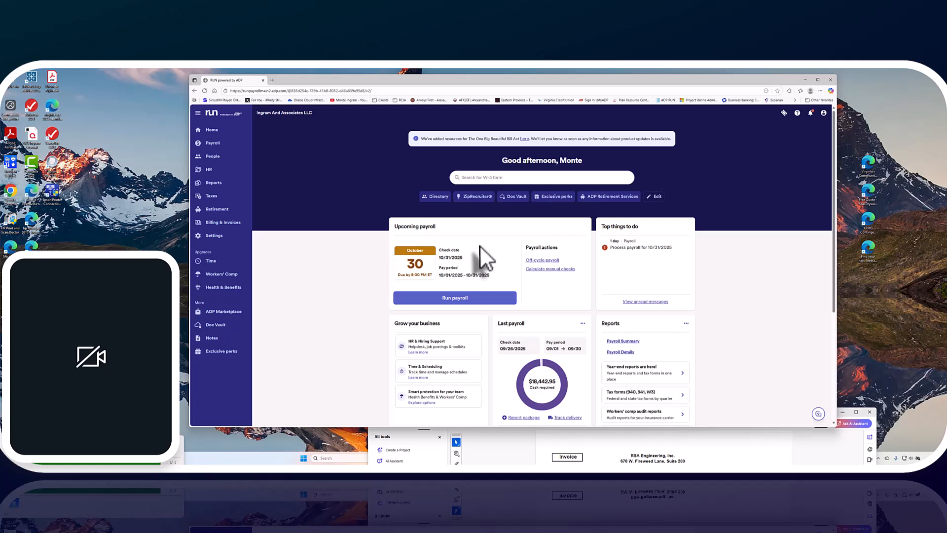
- Start the monthly payroll for October 1–31, 2025 and continue past the employee hours to the contractor payments
left_click(928, 458)
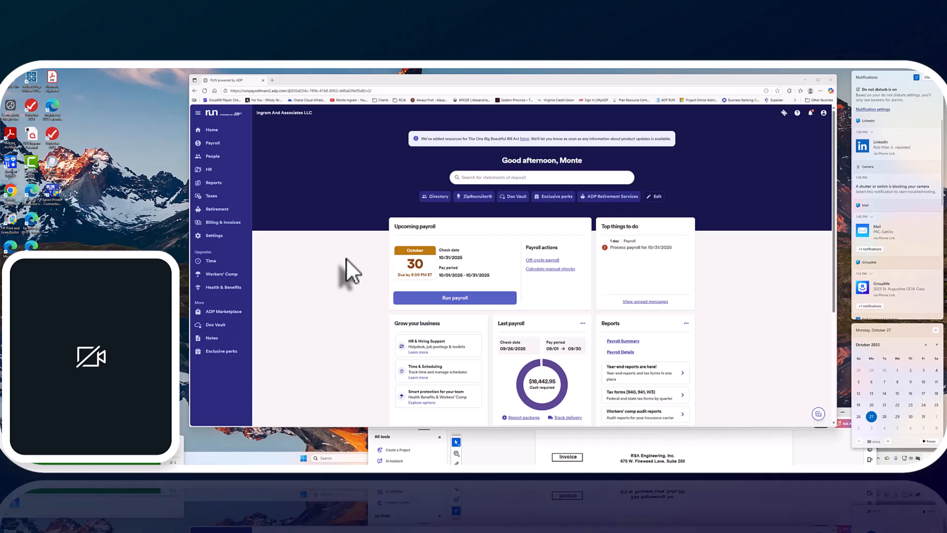
left_click(450, 299)
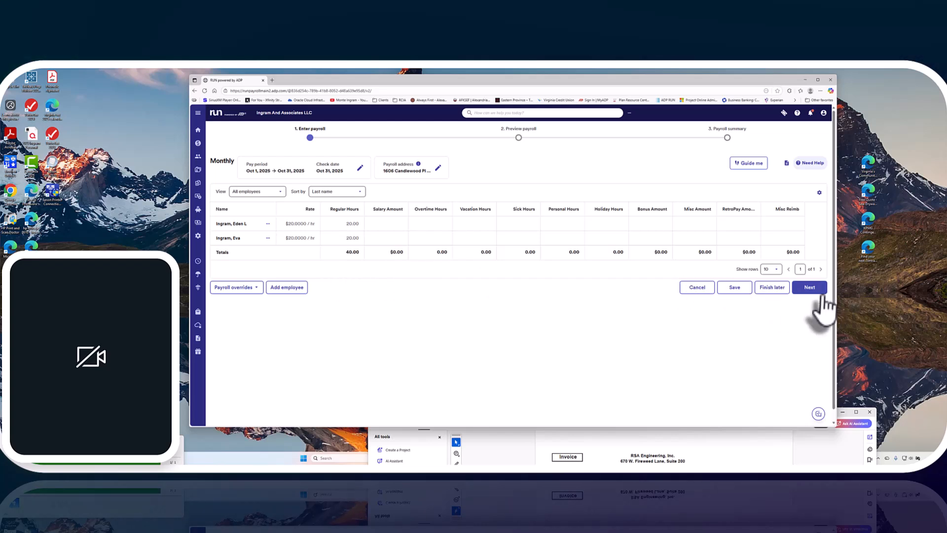
left_click(808, 288)
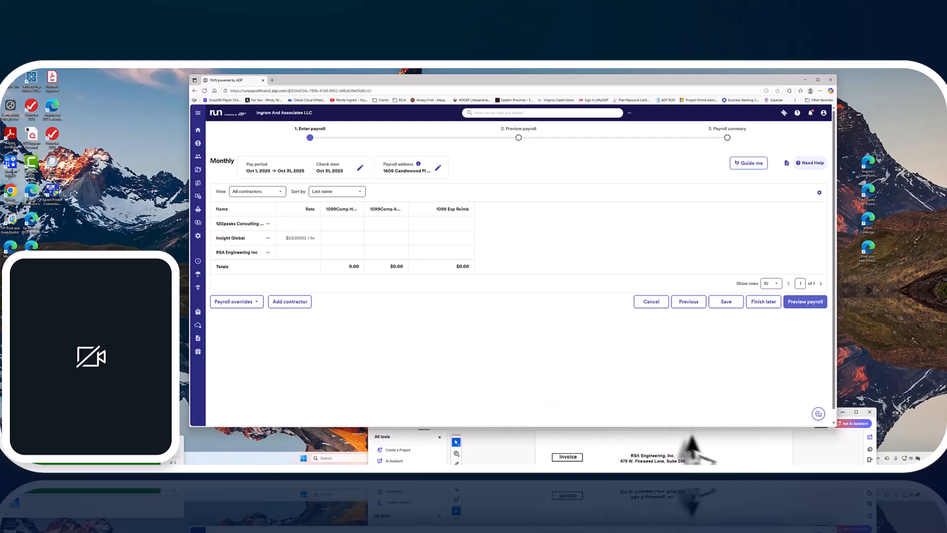
- Switch to the RSA Engineering invoice in Acrobat and arrange it beside a narrowed payroll window
left_click(598, 447)
left_click_drag(603, 413, 605, 96)
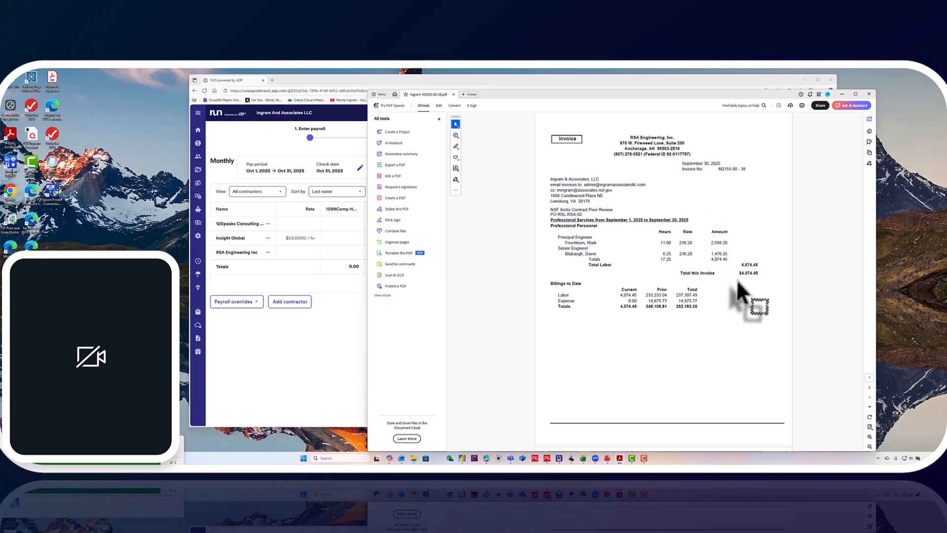
left_click_drag(629, 95, 689, 81)
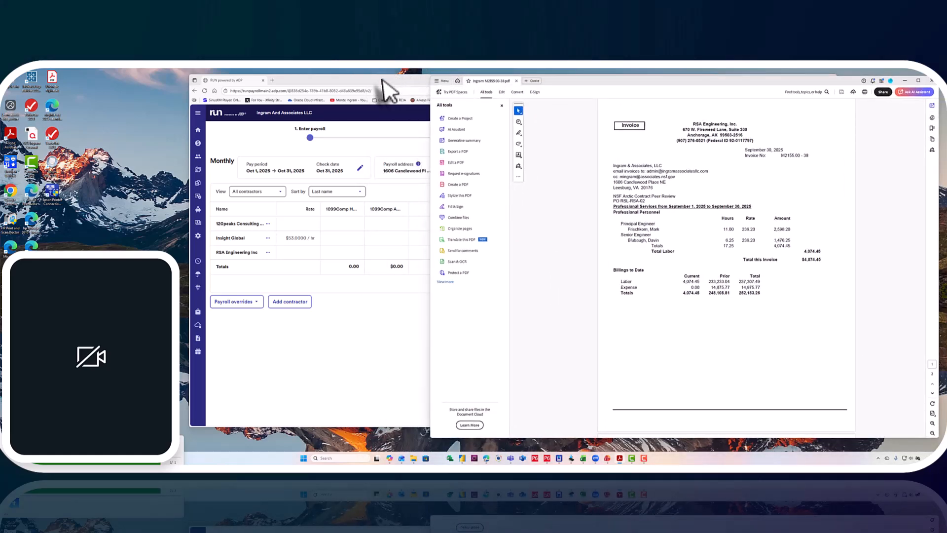
left_click_drag(387, 89, 233, 92)
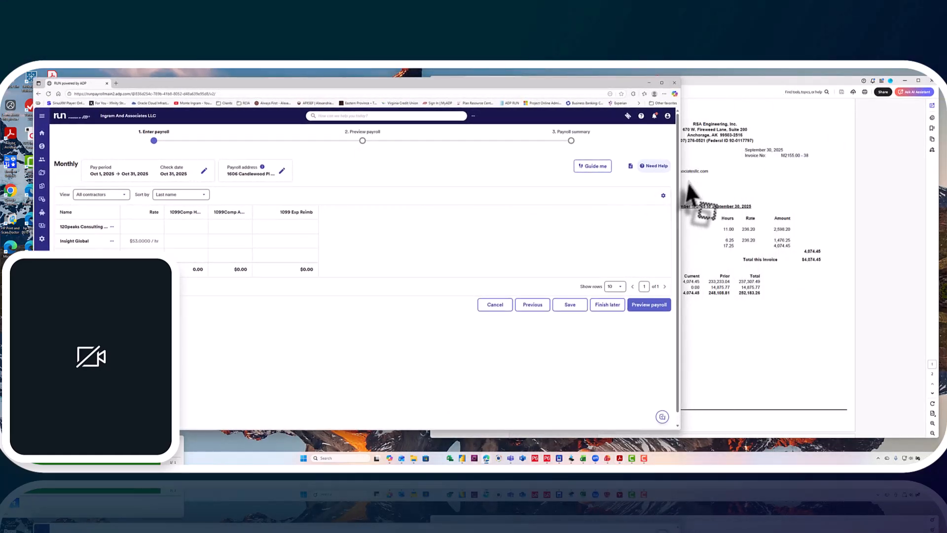
left_click_drag(679, 190, 533, 191)
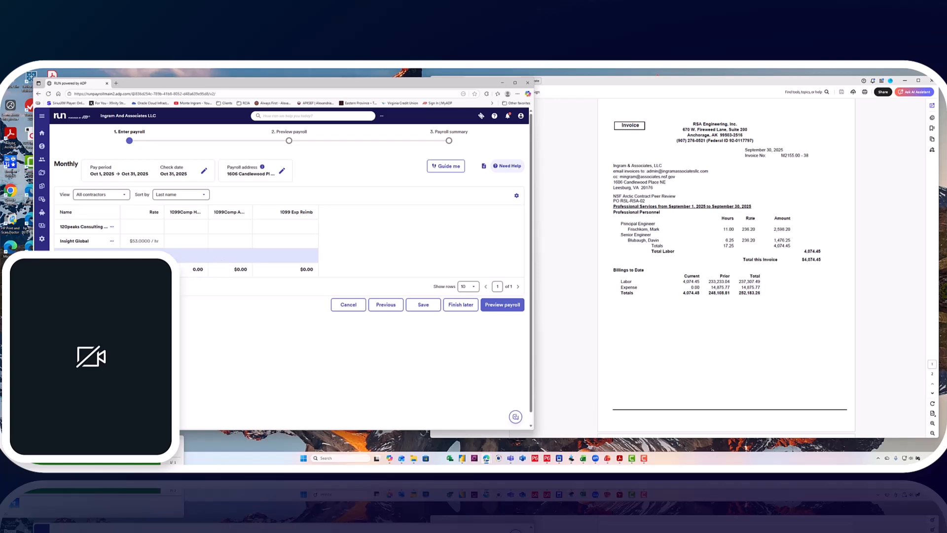
- Set the 1099 compensation amount for RSA Engineering Inc to 4074.45
left_click(232, 255)
type("4074.45")
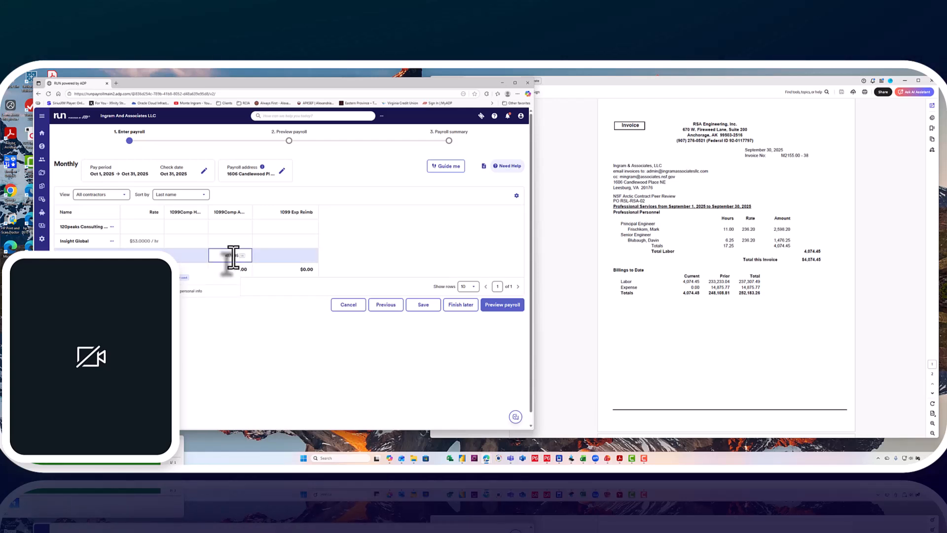
type("74")
key("BackSpace")
key("BackSpace")
type("04")
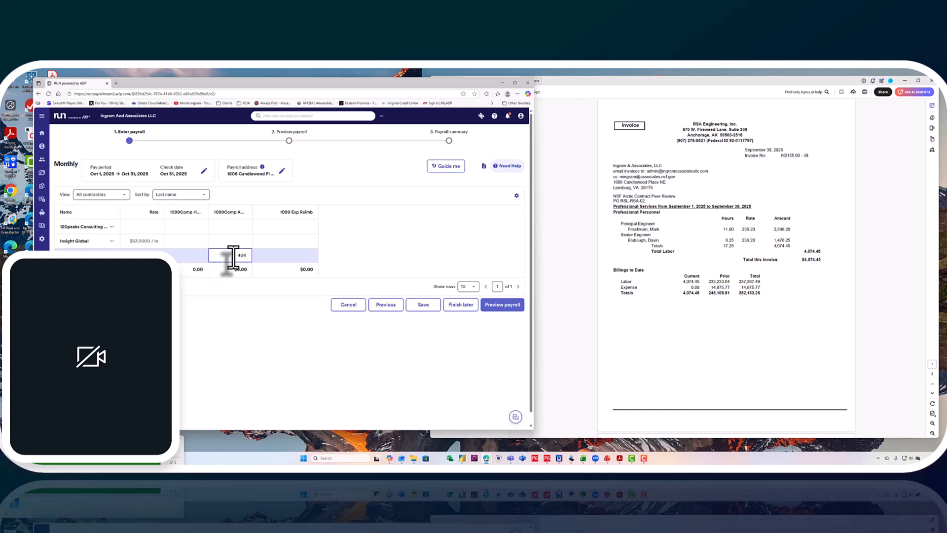
key("BackSpace")
type("74.45")
key("Tab")
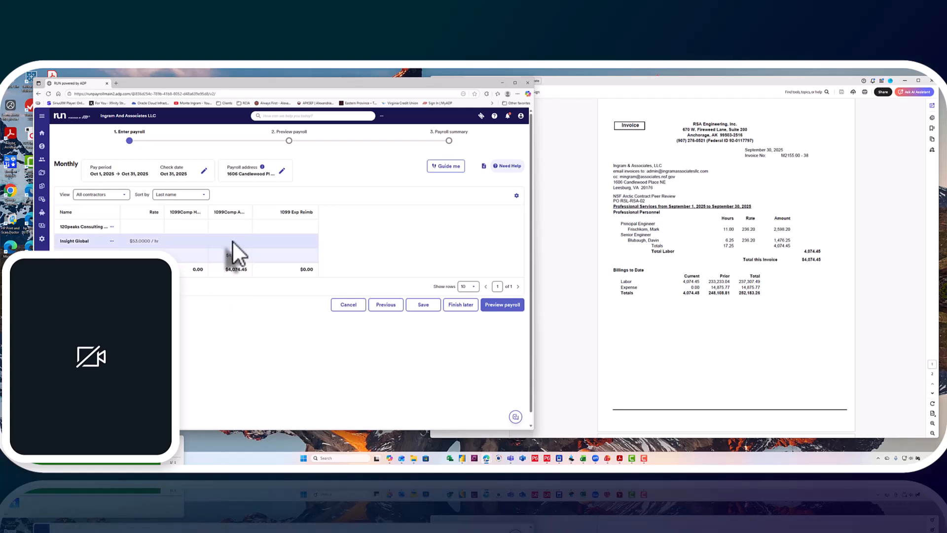
- Minimize the RSA Engineering invoice, switch to Outlook and open the PDF attached to the Insight Global invoice email
left_click(904, 81)
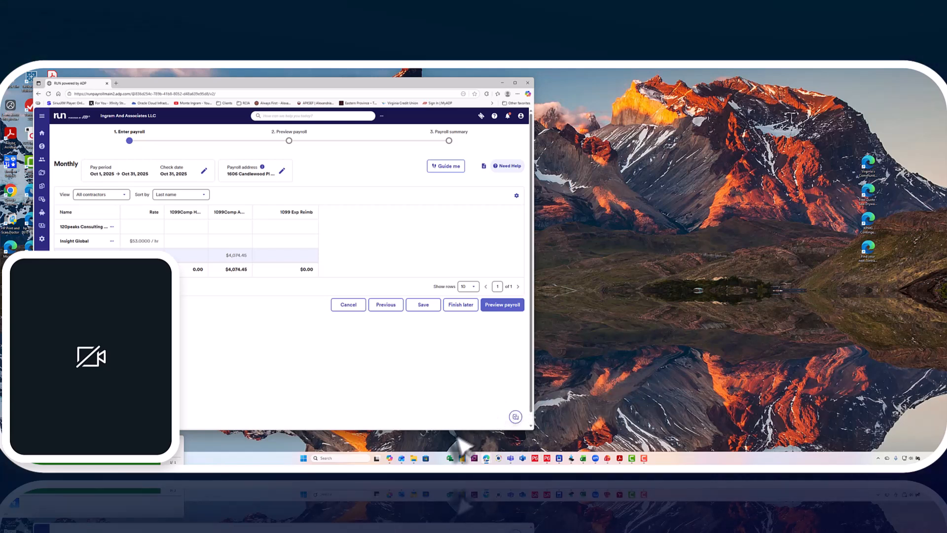
mouse_move(412, 455)
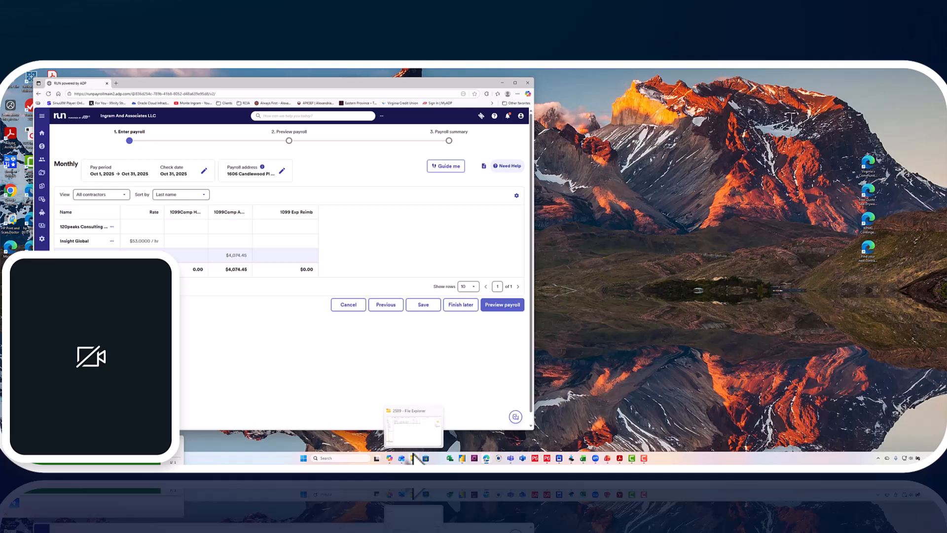
left_click(404, 428)
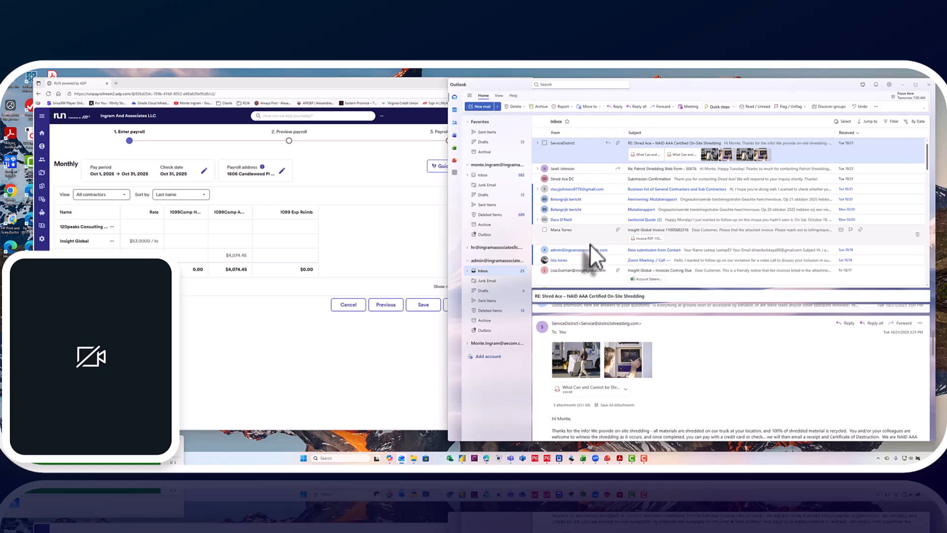
scroll(590, 243, "down", 2)
left_click(594, 219)
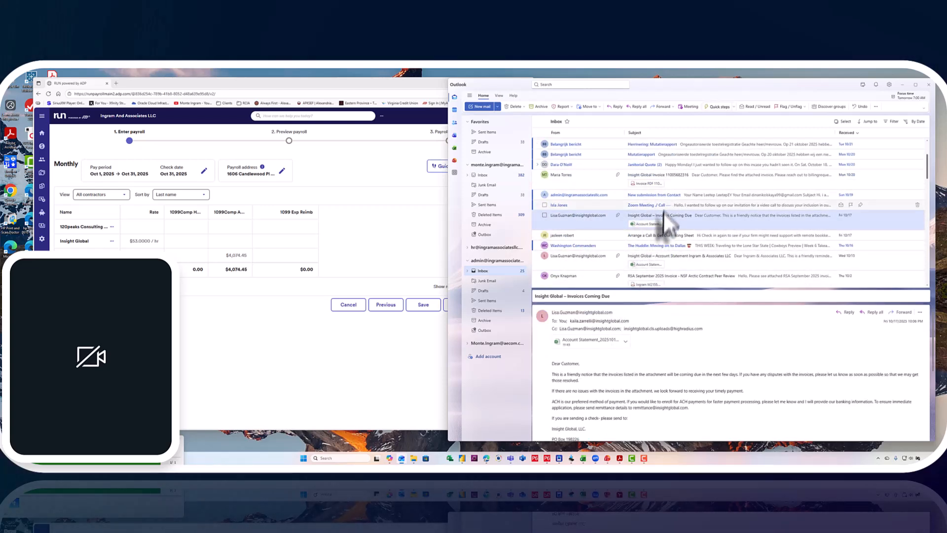
scroll(663, 232, "up", 2)
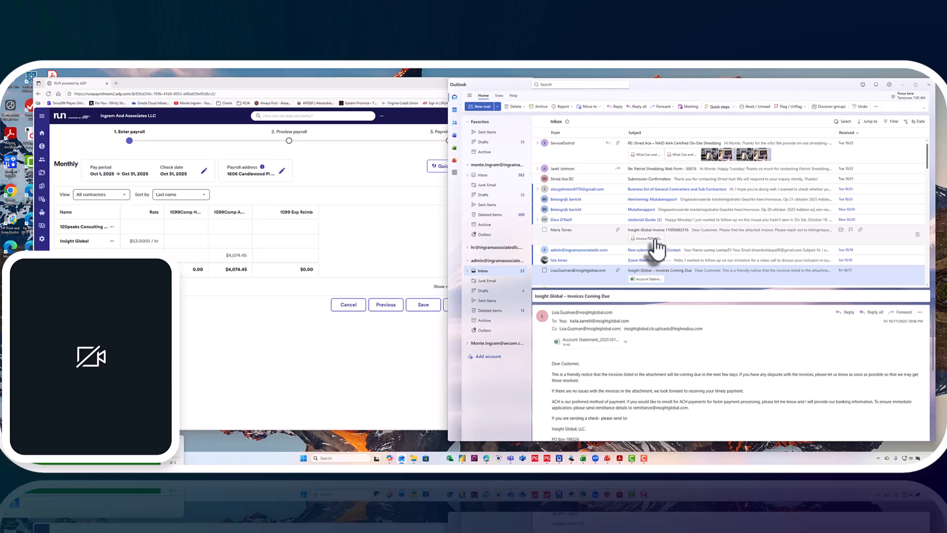
left_click(655, 241)
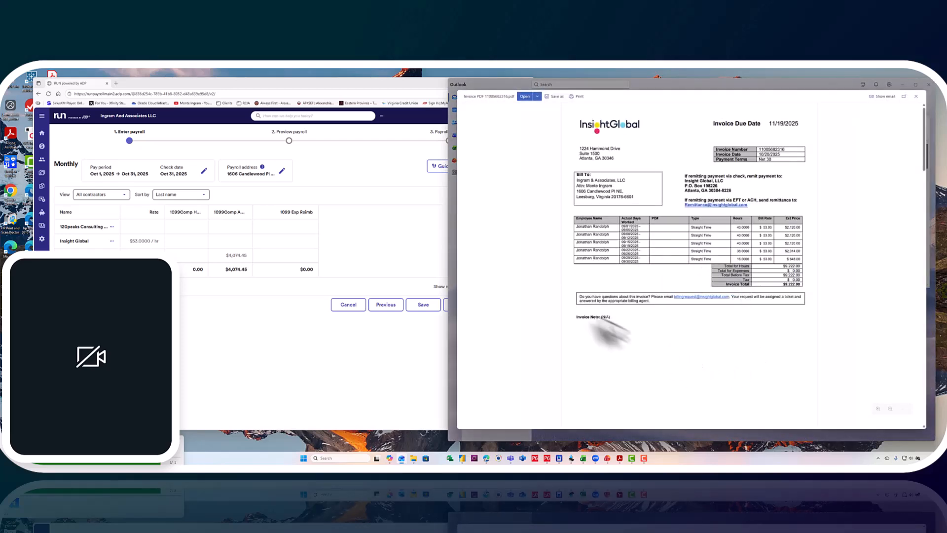
- Place the Insight Global invoice beside the payroll window and set that contractor's 1099 compensation amount to 9222.00
left_click_drag(660, 83, 438, 80)
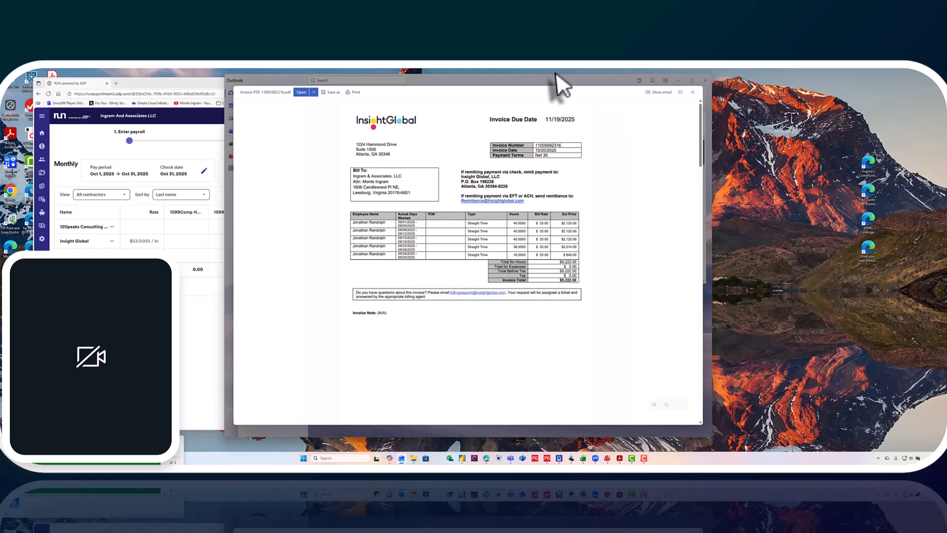
left_click_drag(554, 80, 769, 89)
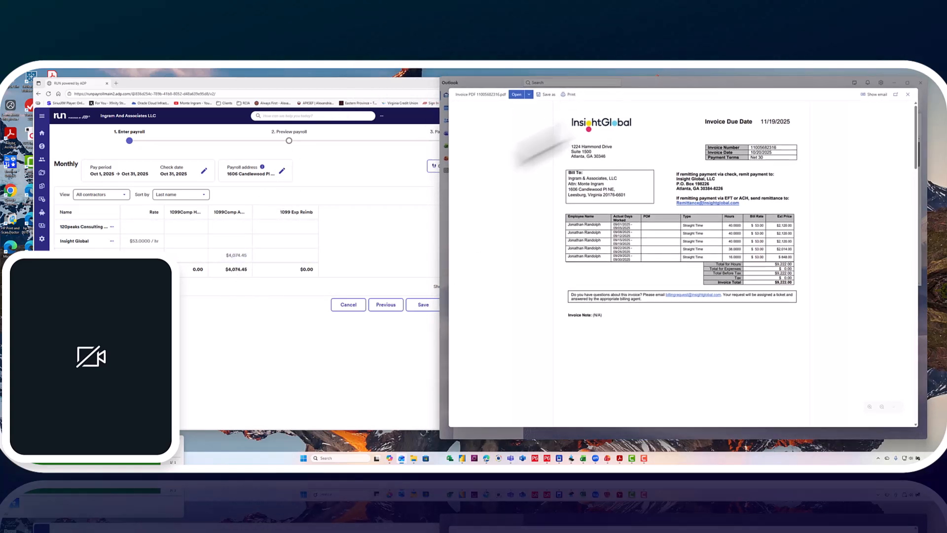
left_click(238, 242)
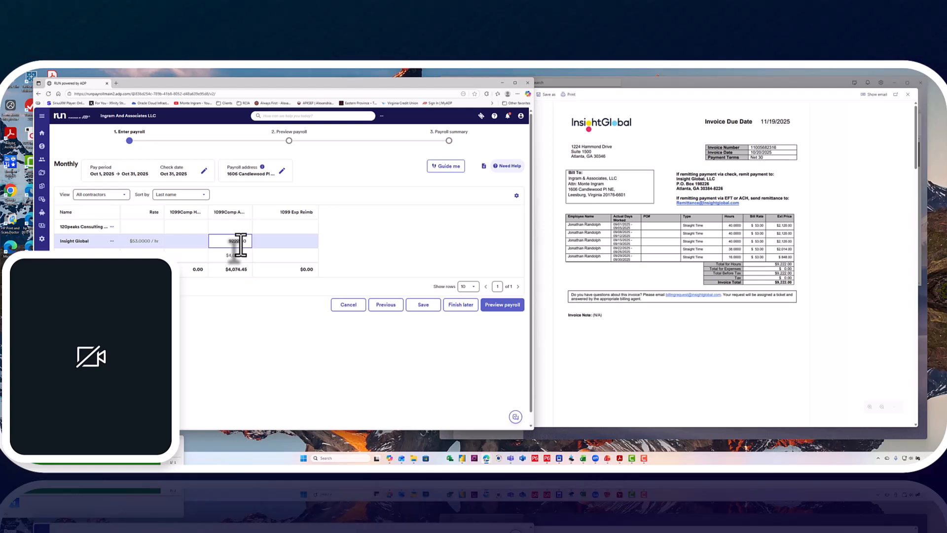
type("9222.00")
key("Return")
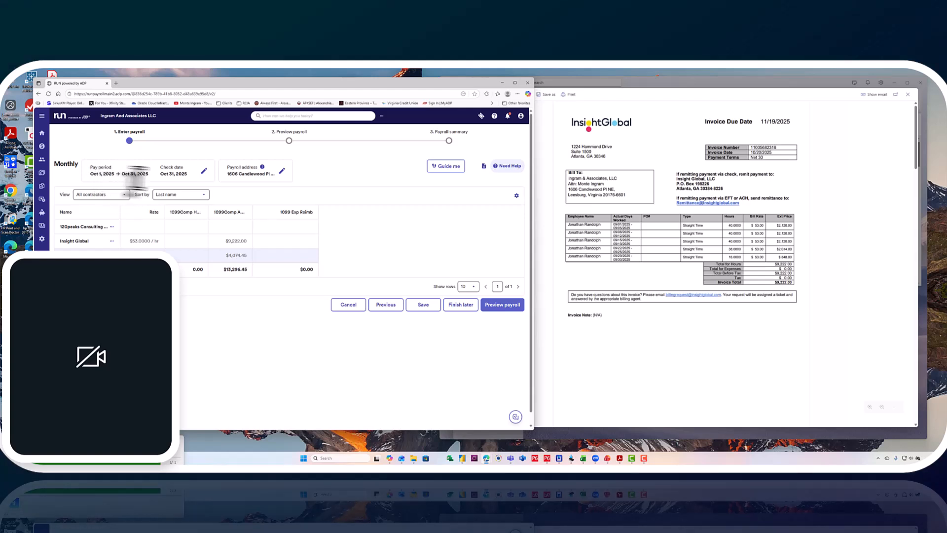
- Save the payroll dates with check date 10/30/2025 and GL post date 10/31/2025, and preview the payroll
left_click(204, 172)
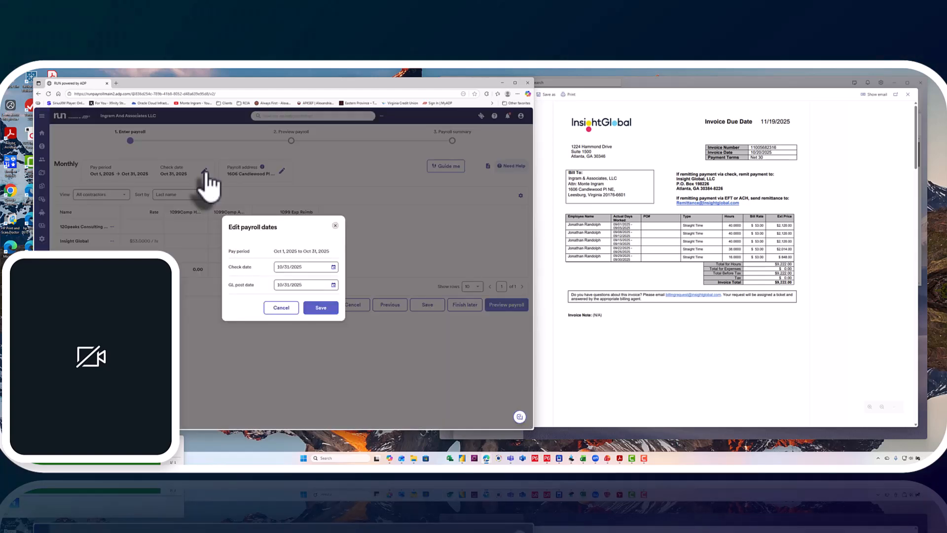
left_click(333, 266)
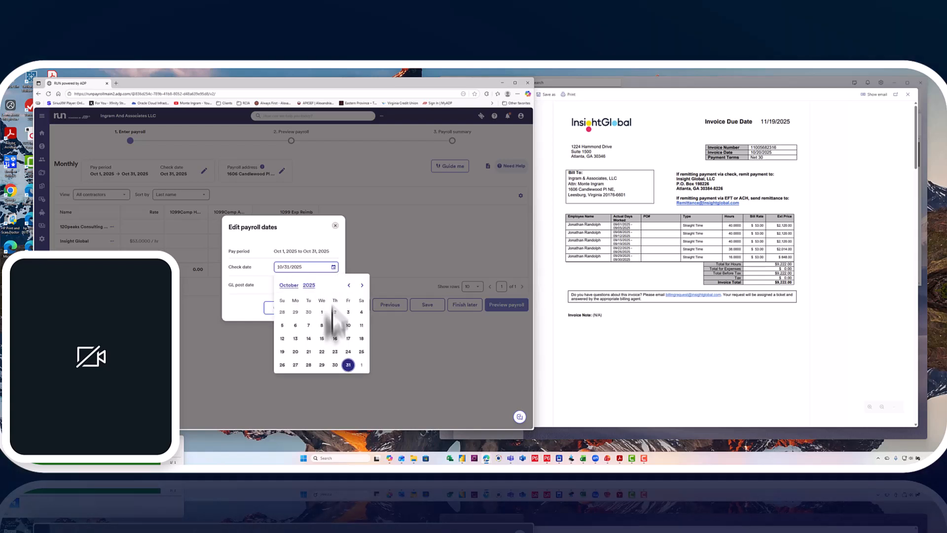
left_click(335, 364)
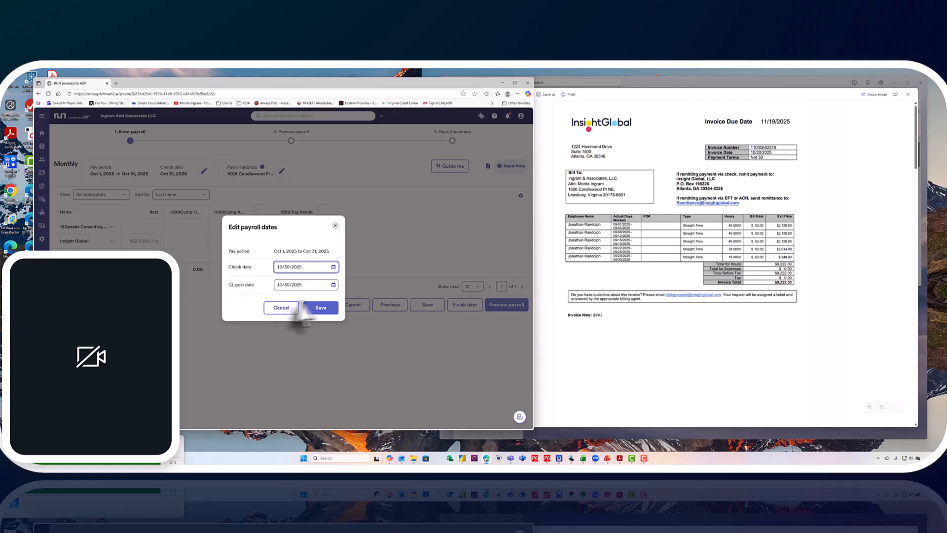
left_click(333, 284)
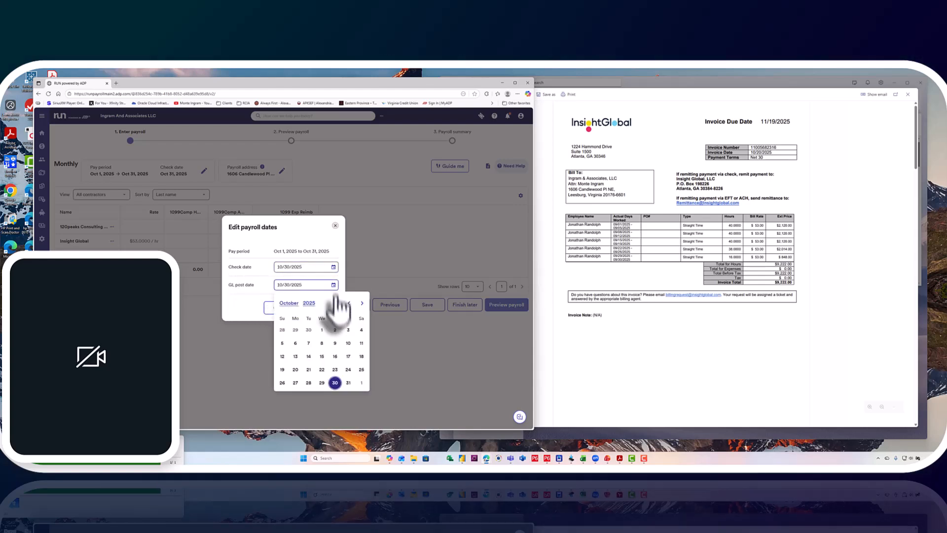
left_click(348, 383)
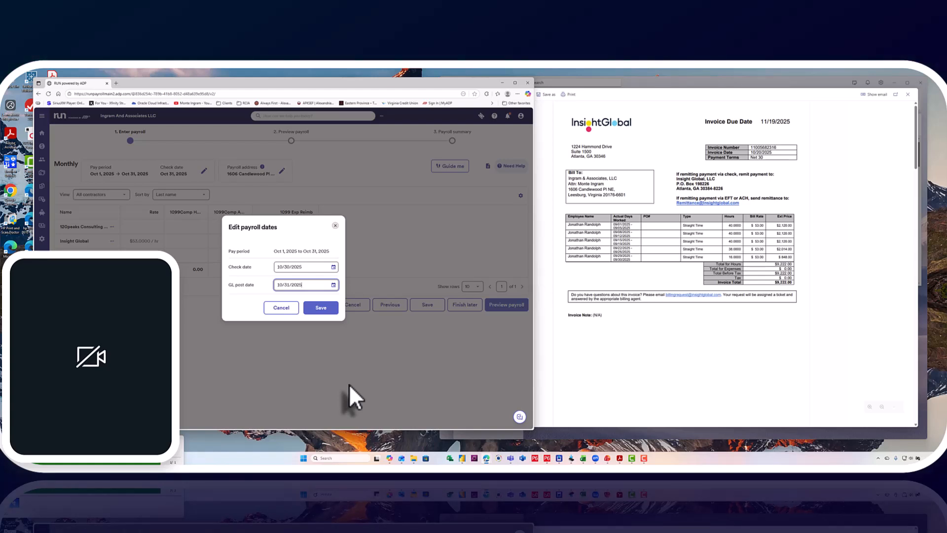
left_click(321, 307)
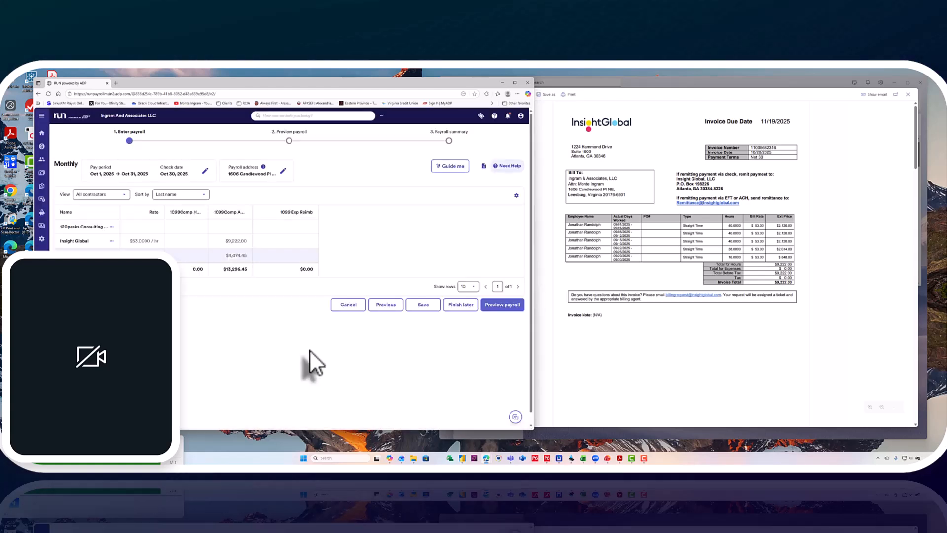
left_click(502, 305)
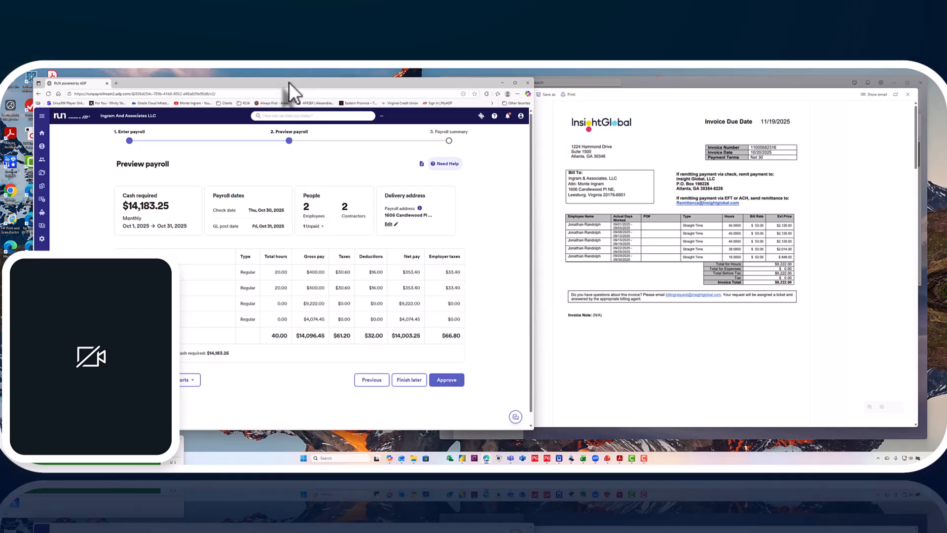
- Open a new browser tab as its own window and place it beside the payroll preview
left_click_drag(289, 81, 288, 100)
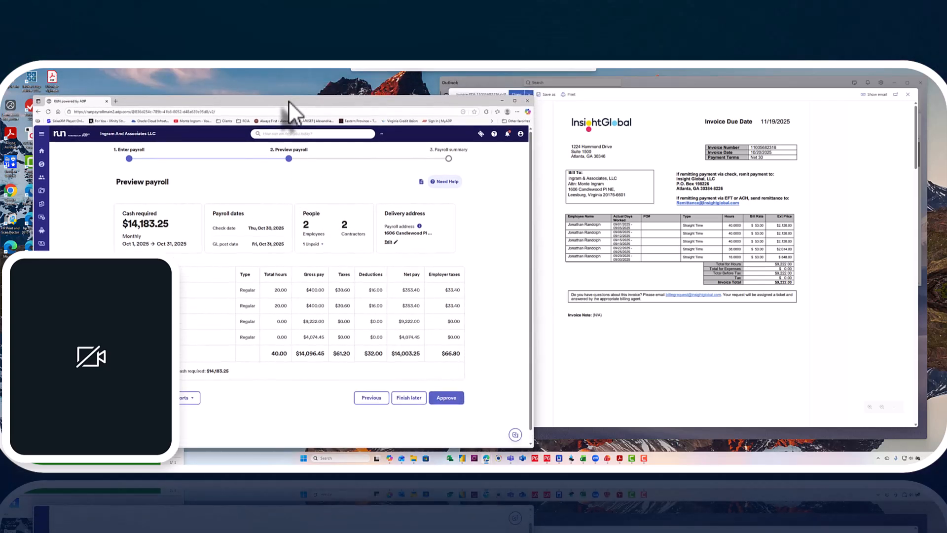
left_click(116, 101)
left_click_drag(370, 100, 744, 112)
left_click_drag(756, 102, 764, 101)
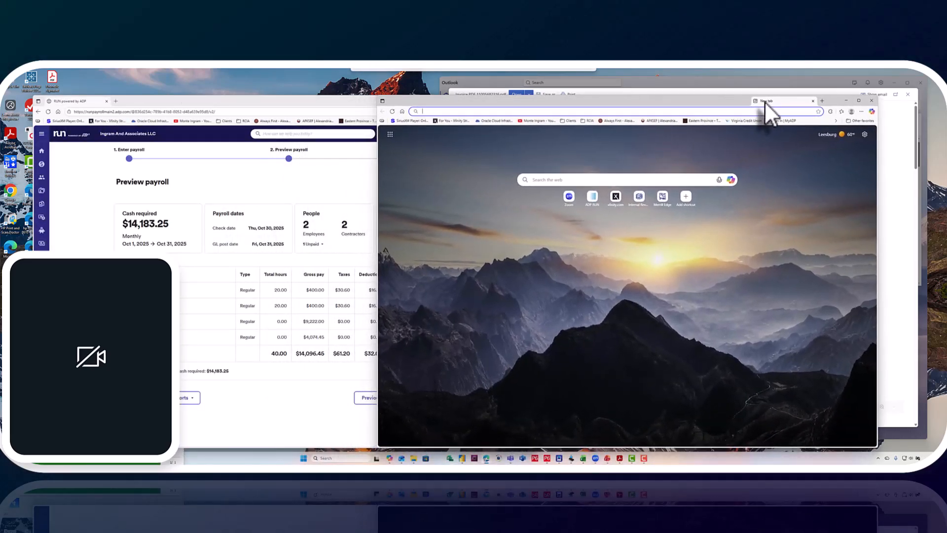
left_click(431, 111)
type("htt")
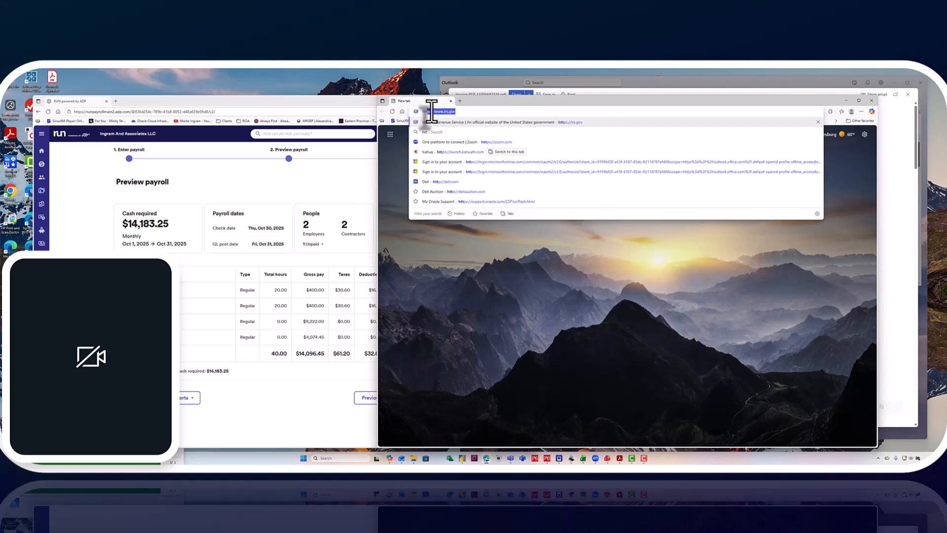
type("ps://w")
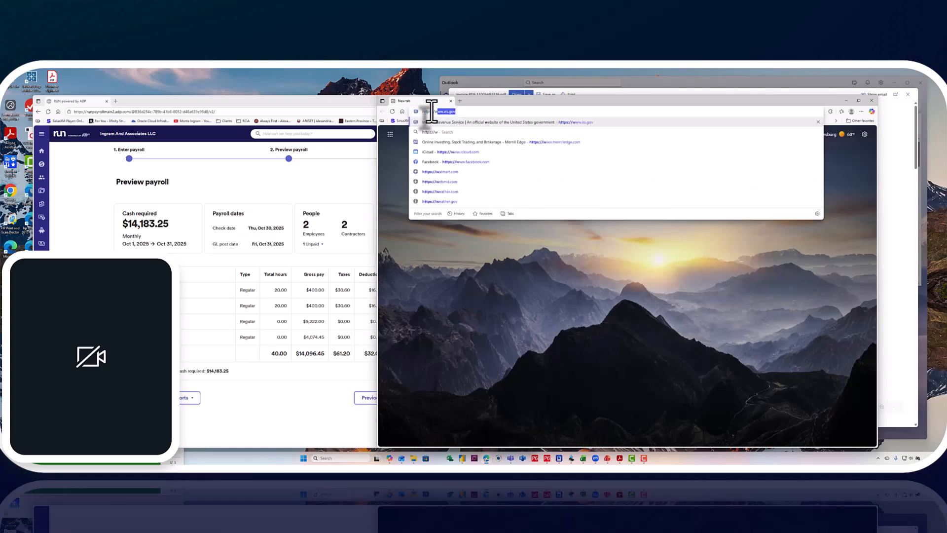
type("ww.wel")
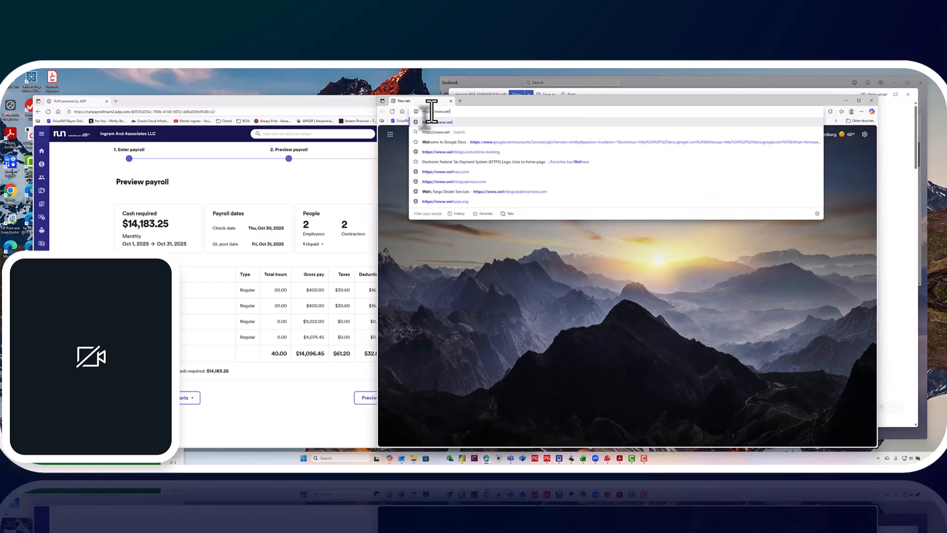
type("lsfargo")
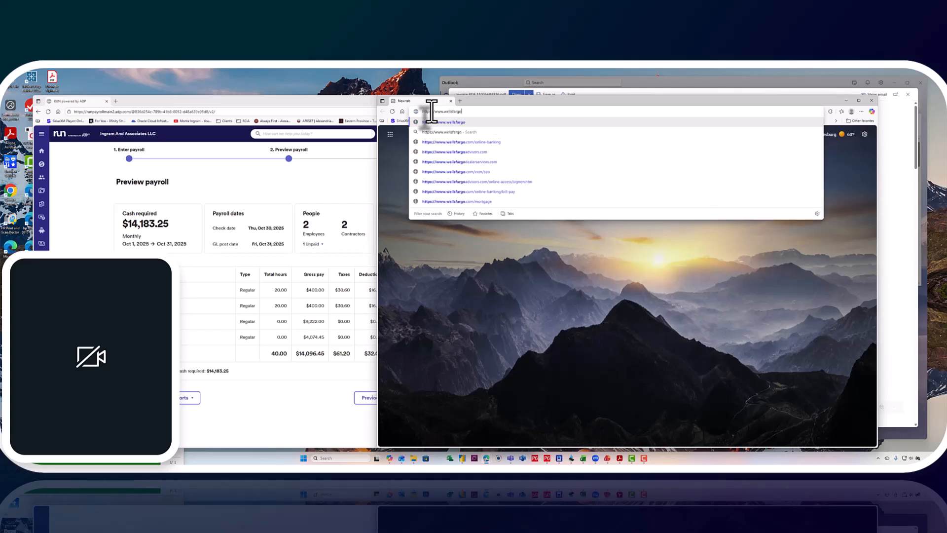
type(".com")
key("Return")
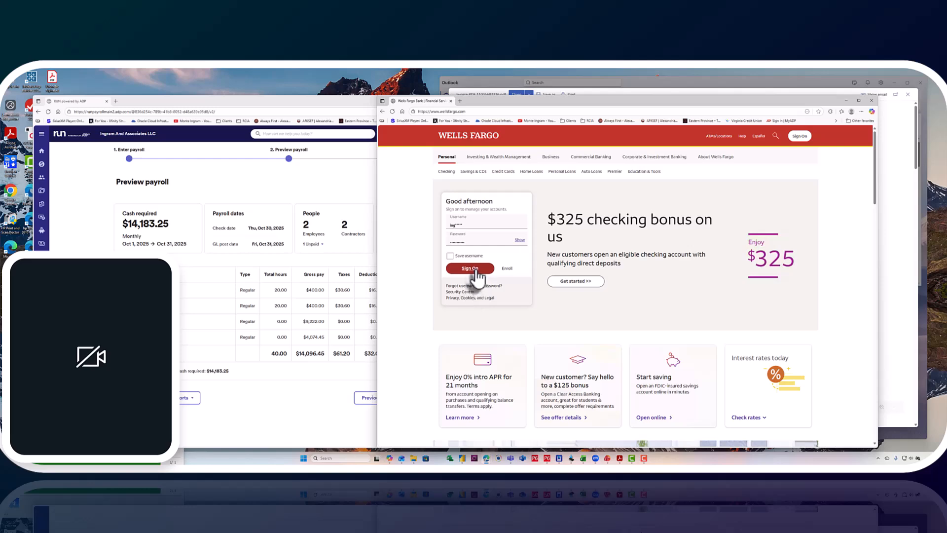
left_click(474, 269)
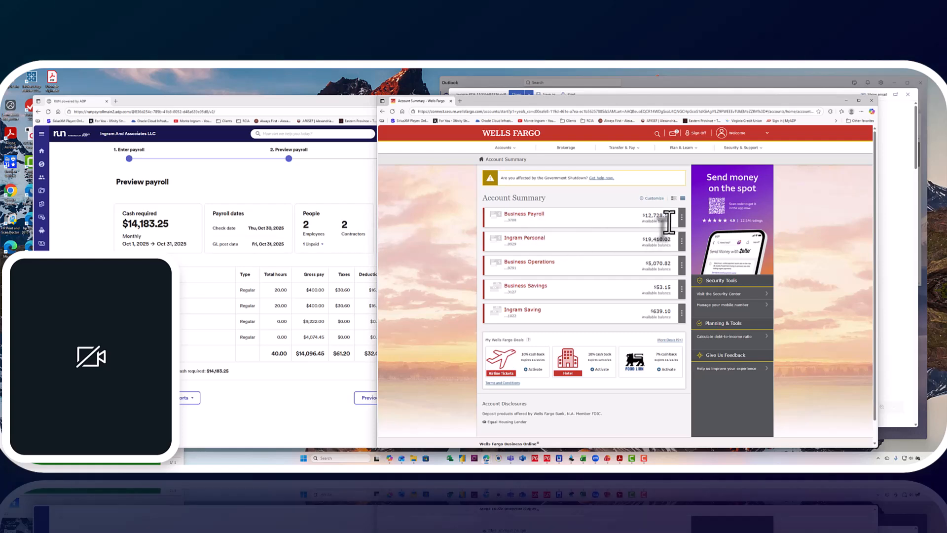
- Narrow the payroll window to fit beside the bank account summary and open the Wells Fargo money transfer form
left_click(311, 103)
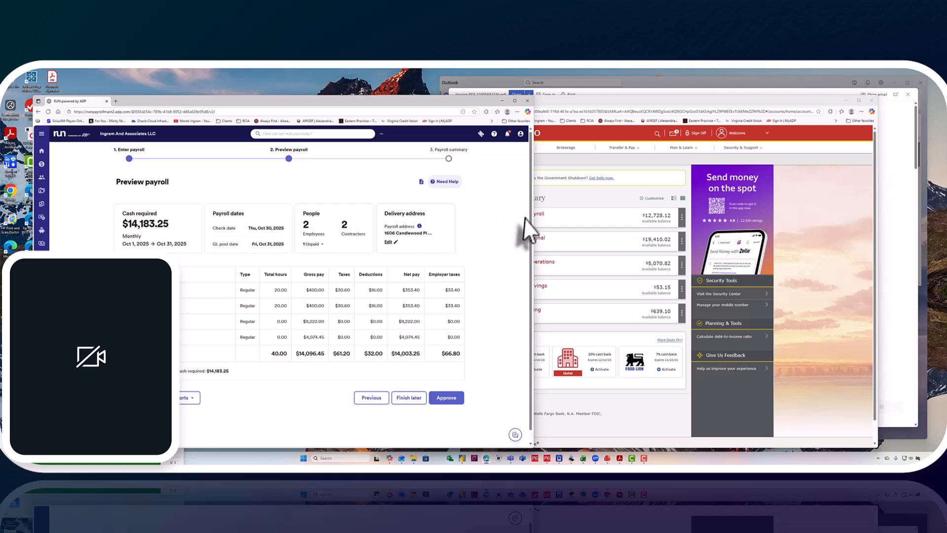
left_click_drag(533, 219, 460, 224)
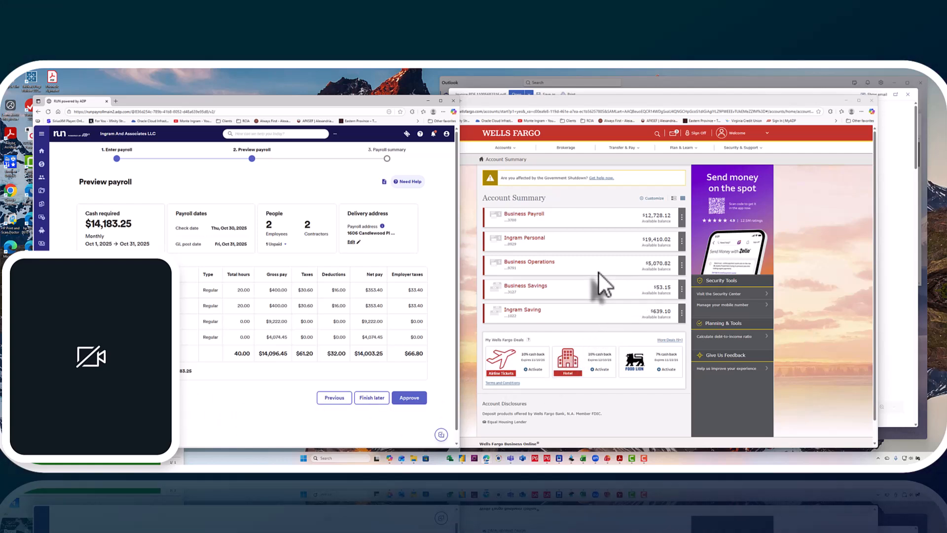
left_click(630, 150)
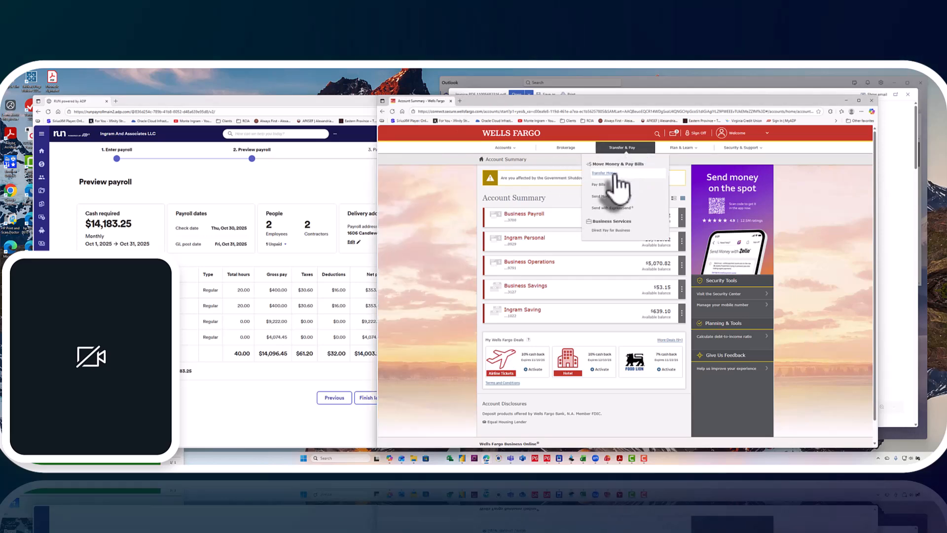
left_click(614, 173)
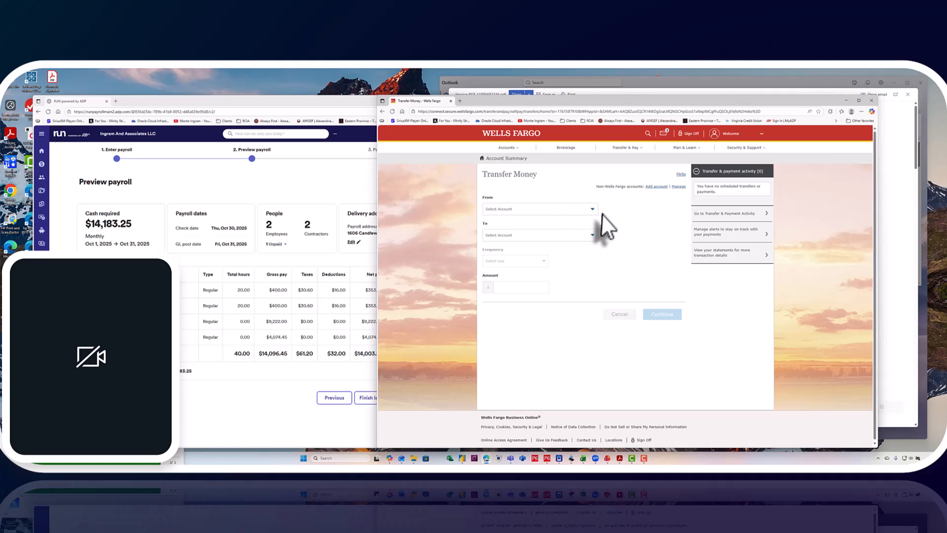
- Submit a one-time transfer of $3,500.00 from the Business Operations account to the Business Payroll account
left_click(593, 210)
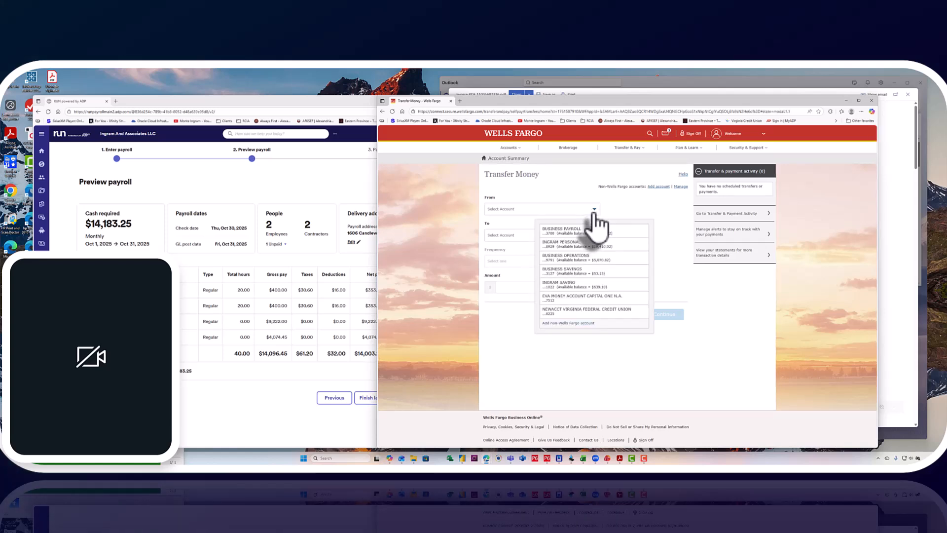
left_click(589, 258)
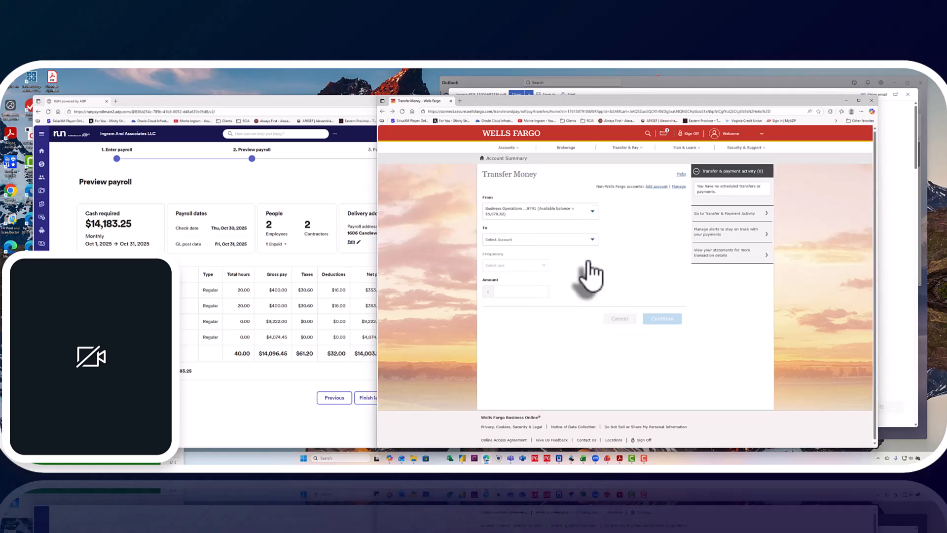
left_click(593, 249)
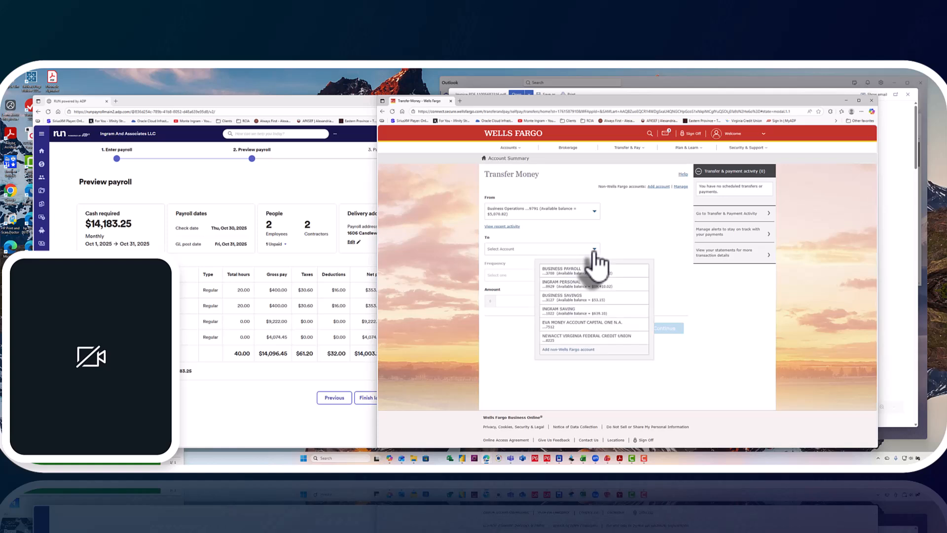
left_click(593, 267)
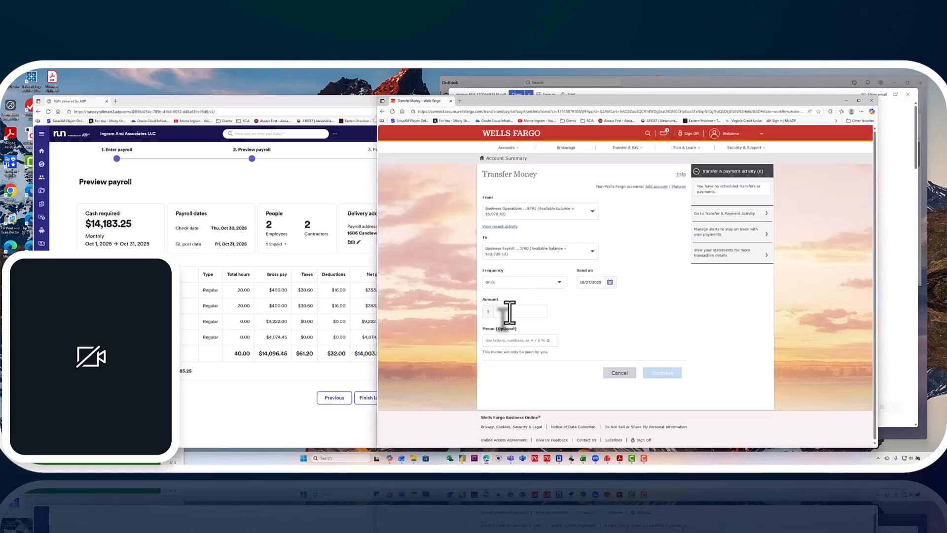
left_click(510, 311)
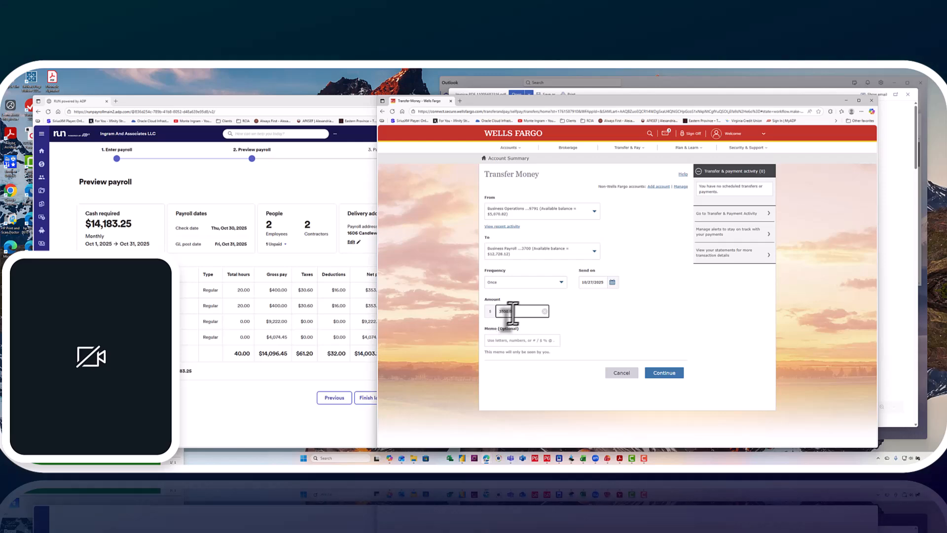
left_click(664, 374)
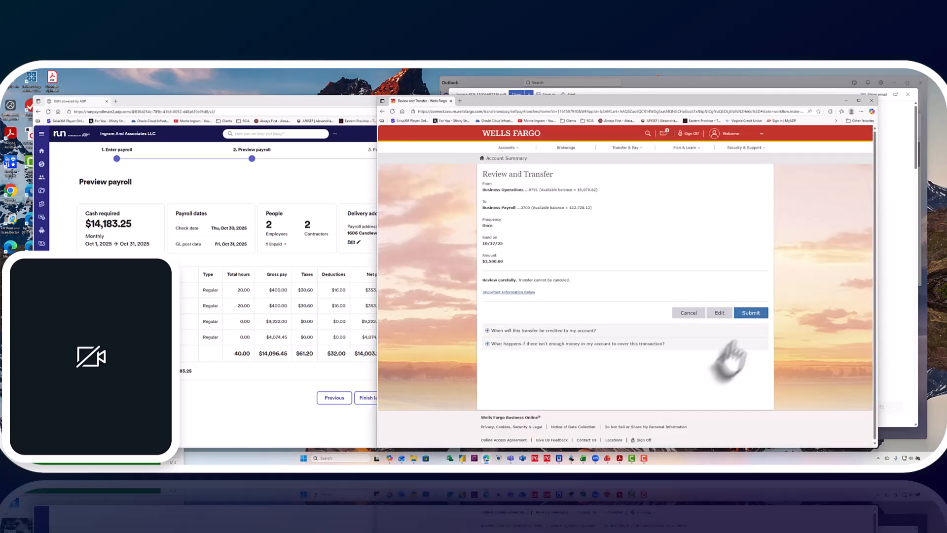
left_click(756, 314)
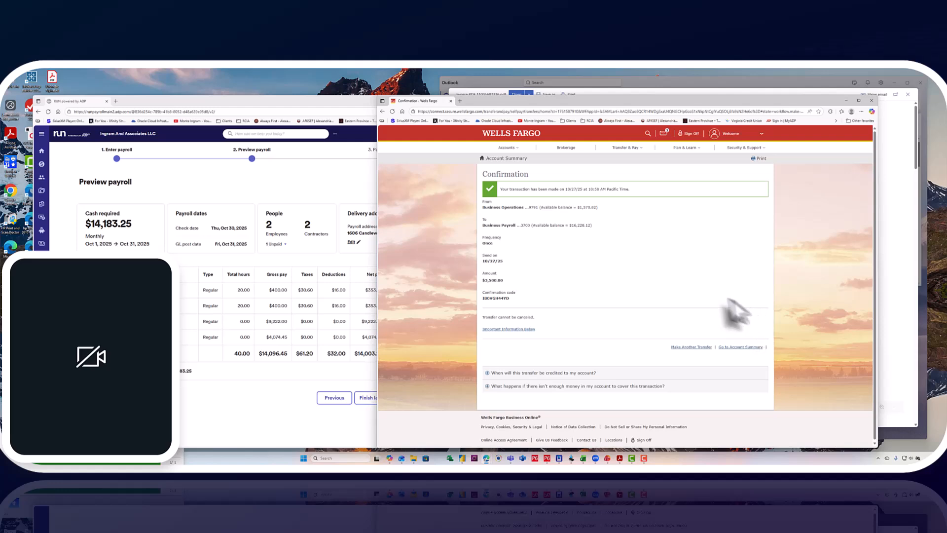
- Return to the account summary, sign off from Wells Fargo and close its browser window
left_click(511, 159)
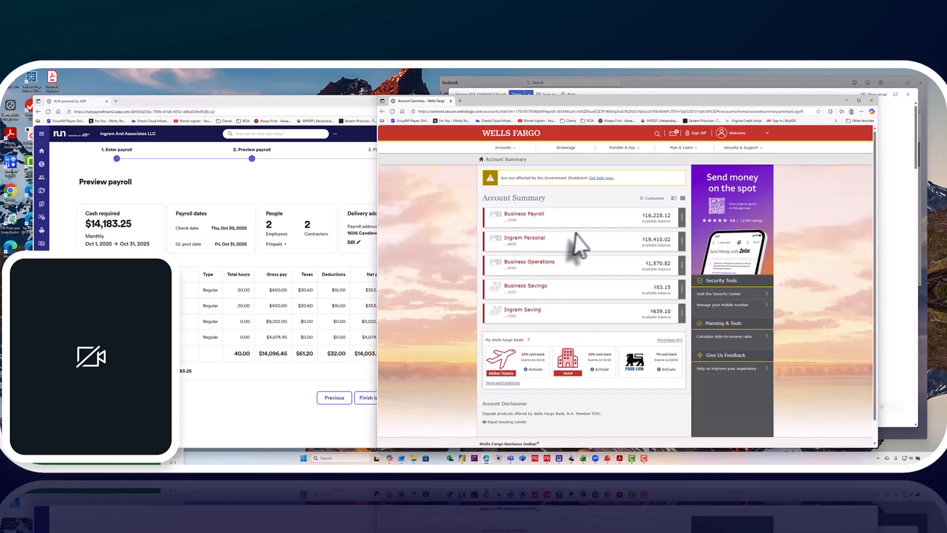
left_click(698, 134)
left_click(646, 302)
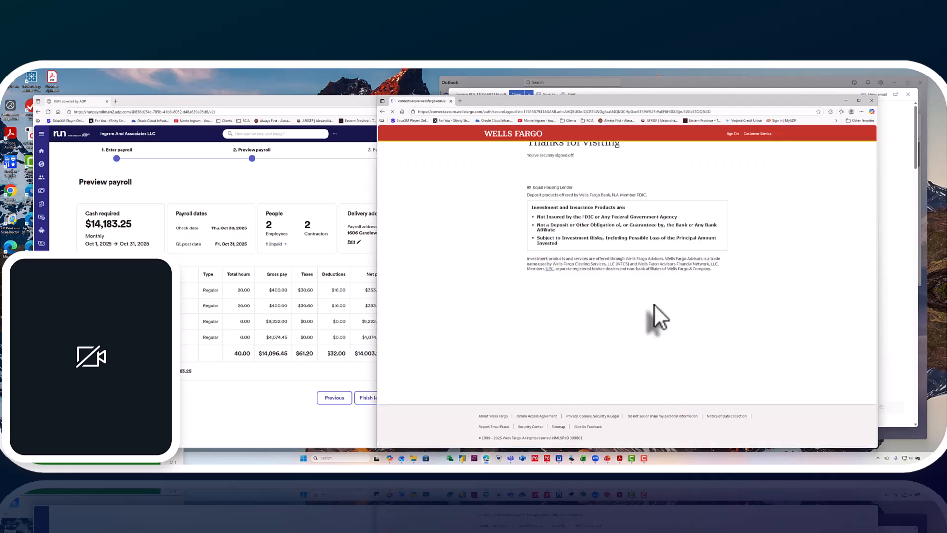
left_click(872, 102)
- Close the Insight Global invoice, minimize Outlook, and place the RSA Engineering invoice PDF beside the repositioned payroll preview
left_click_drag(380, 102, 528, 93)
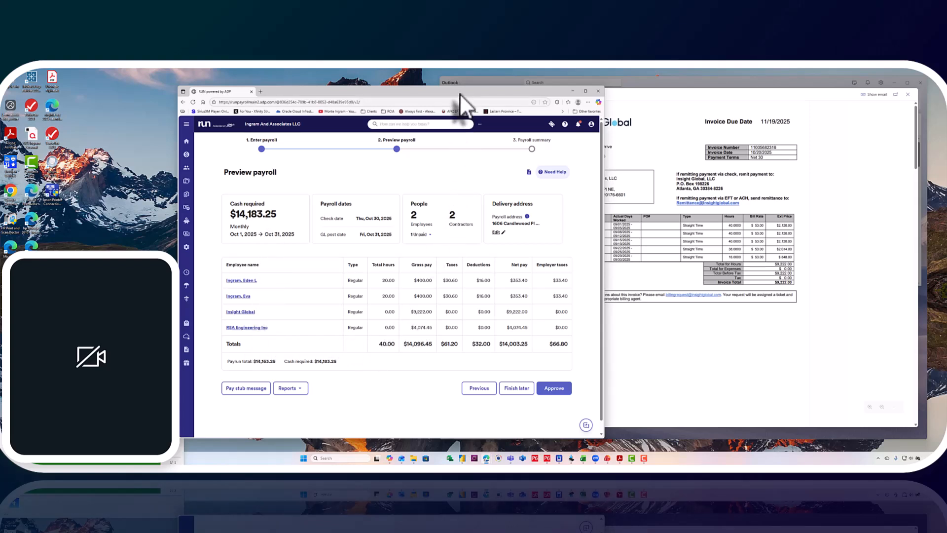
left_click_drag(457, 93, 361, 88)
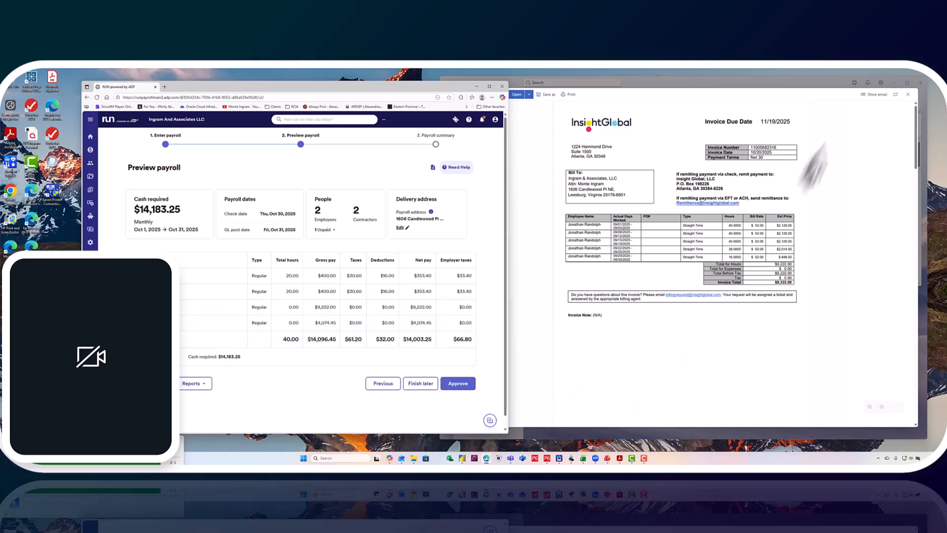
left_click(907, 104)
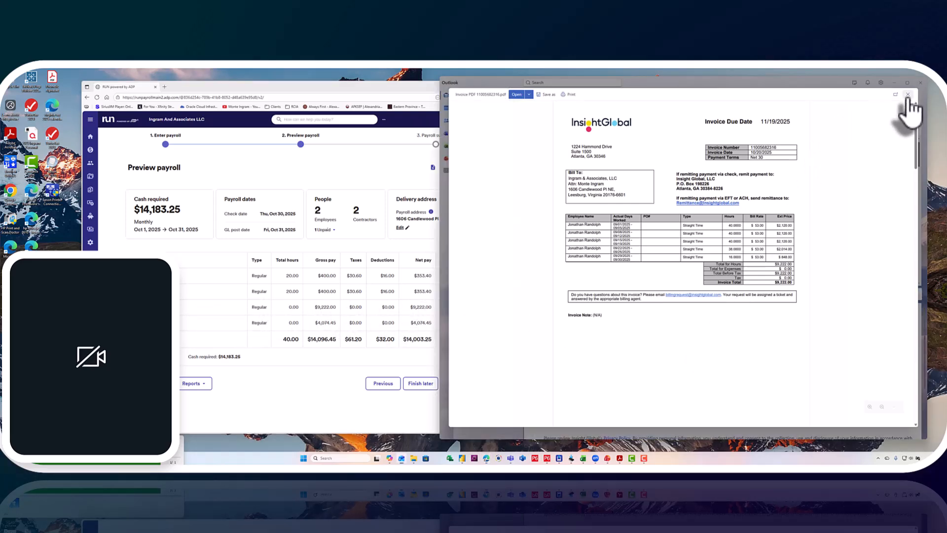
left_click(907, 94)
left_click(895, 82)
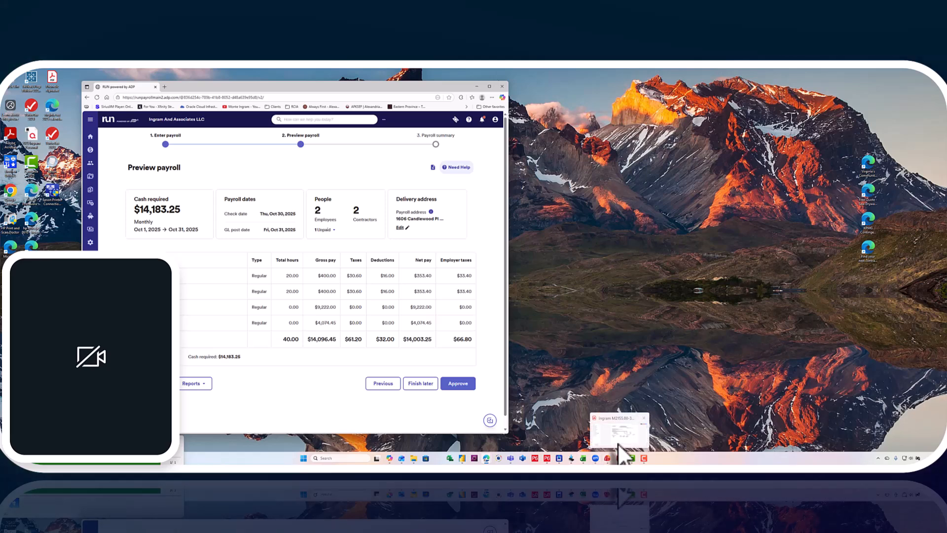
left_click(625, 450)
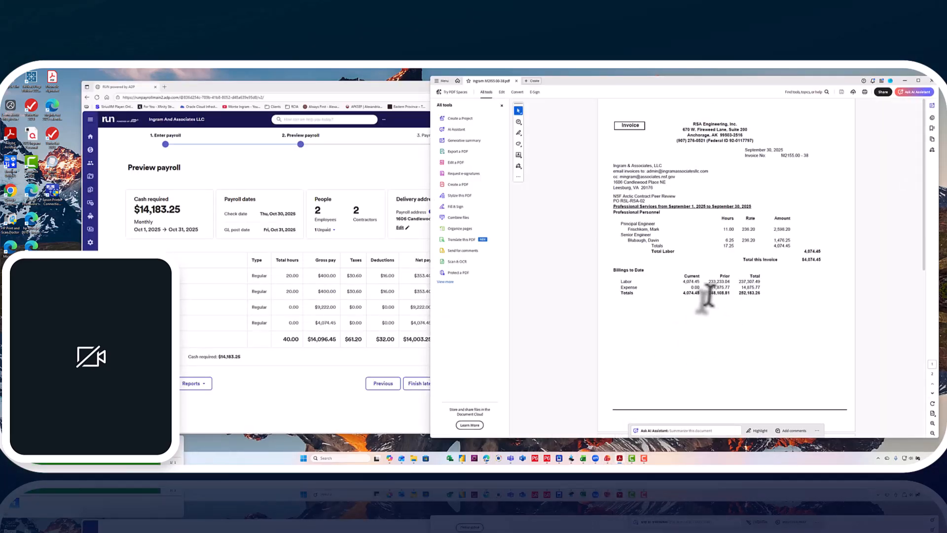
left_click_drag(431, 301, 532, 308)
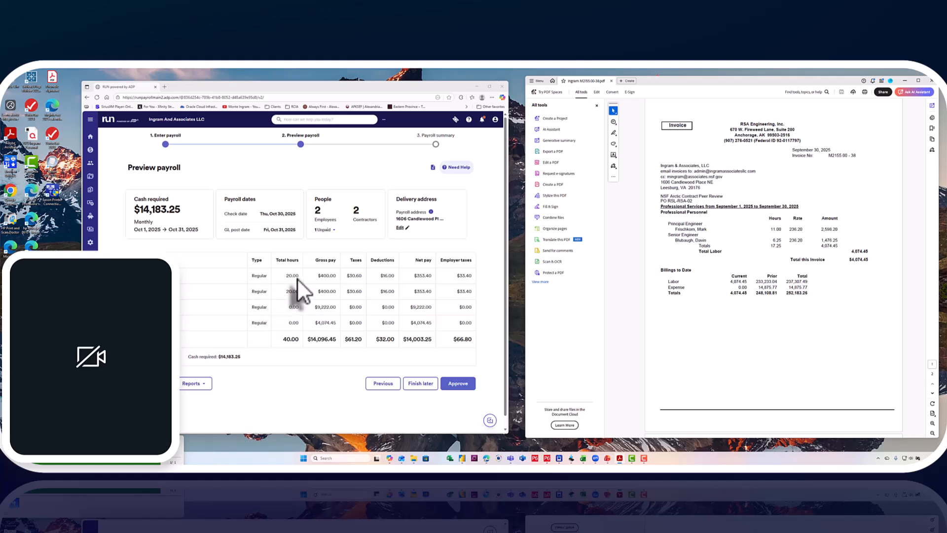
- Approve the October 2025 payroll, review its payroll summary and finish the payroll run
left_click(465, 387)
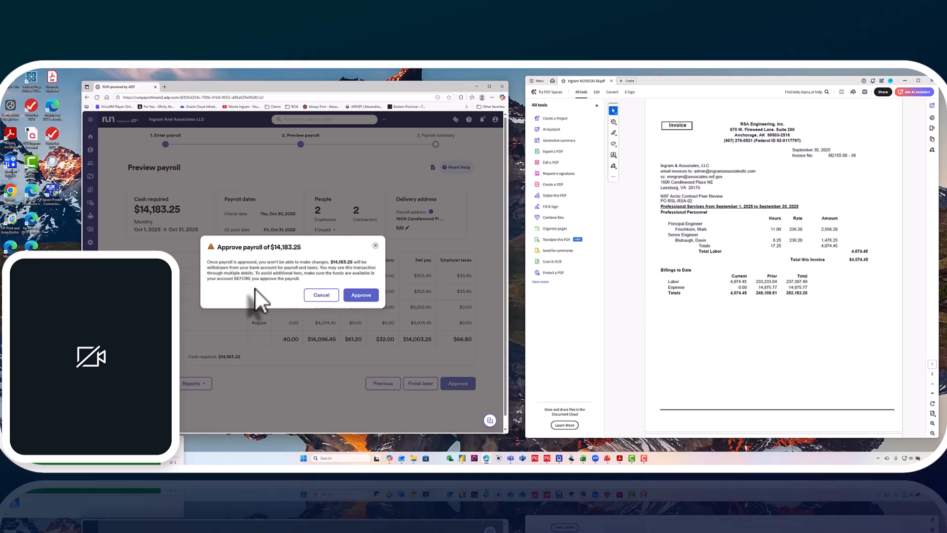
left_click(365, 296)
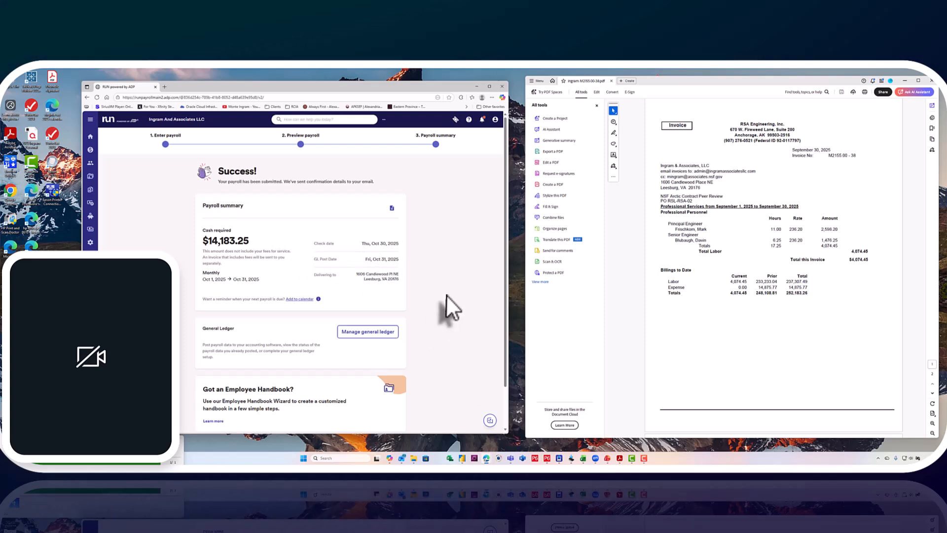
scroll(446, 294, "down", 1)
scroll(447, 297, "up", 2)
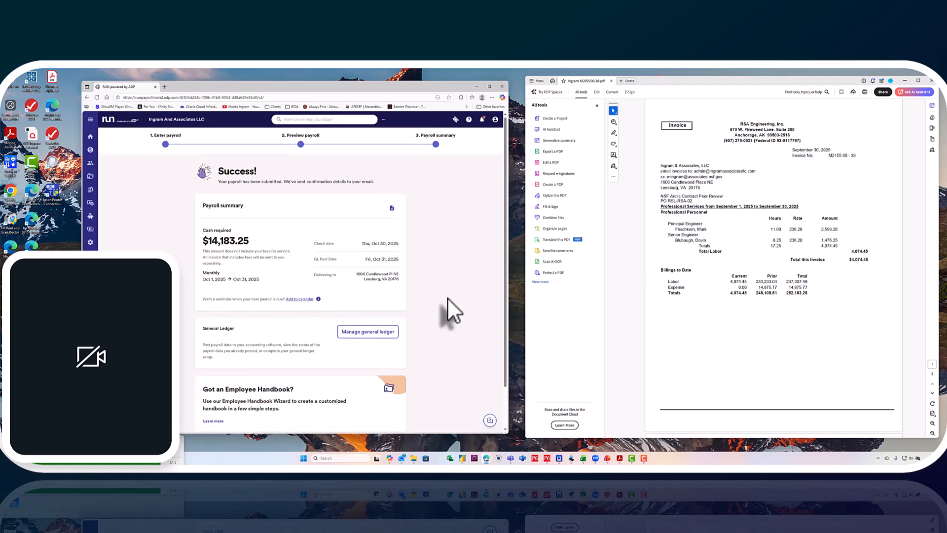
scroll(447, 298, "down", 2)
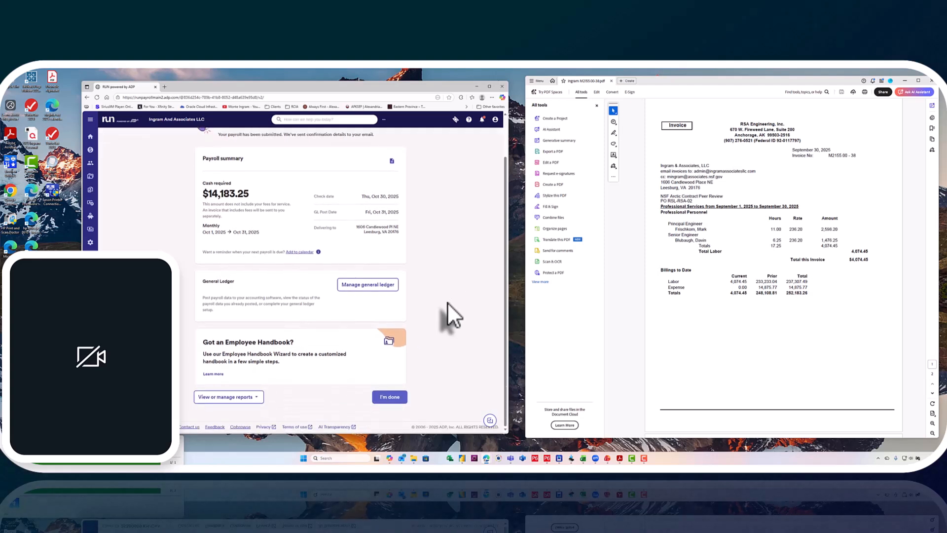
left_click(398, 399)
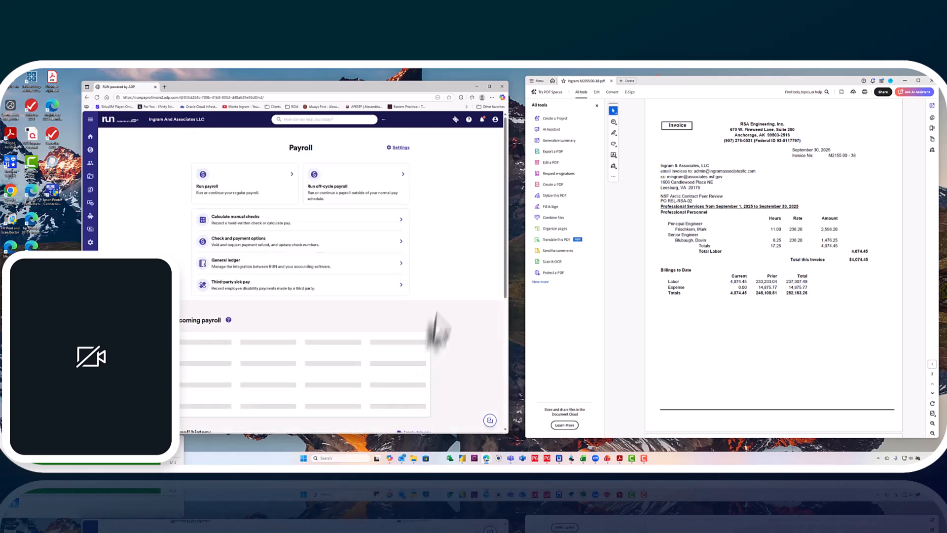